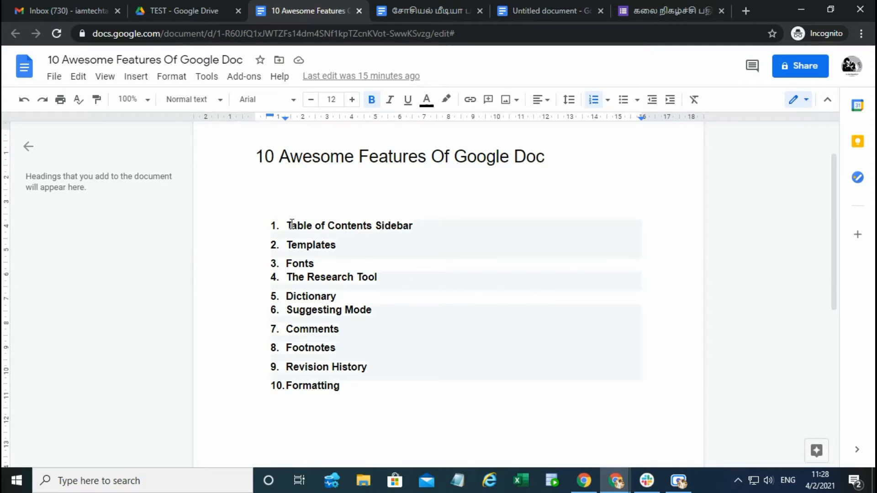
drag(290, 224, 391, 239)
click(373, 253)
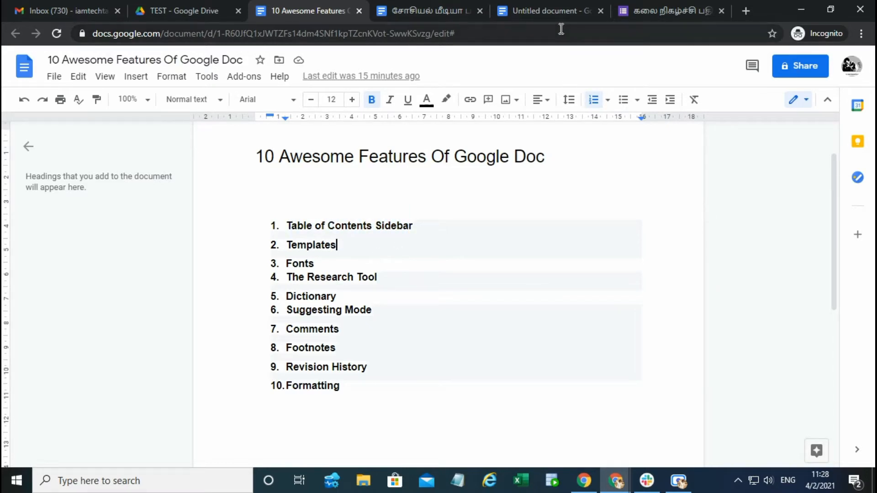
Step: Switch to the existing untitled Tamil article and jump between its three outline headings, ending back at the main title
click(556, 1)
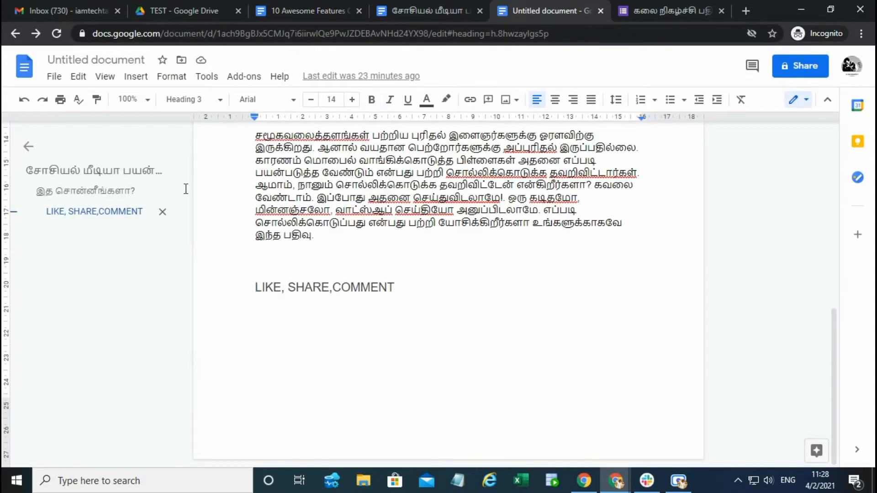
click(87, 171)
click(90, 192)
click(88, 210)
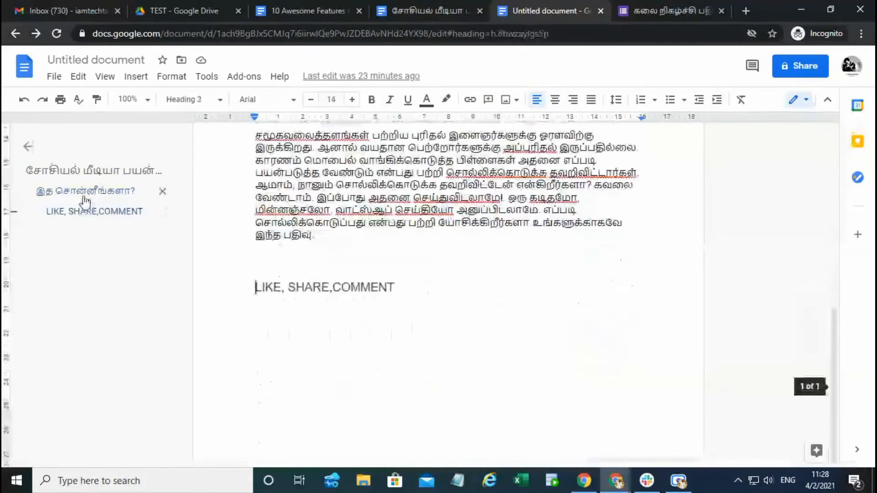
click(91, 191)
click(87, 171)
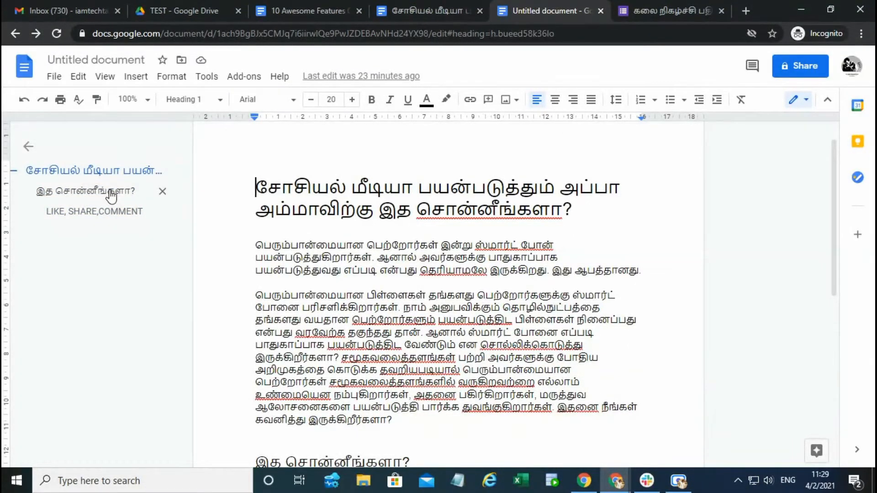
click(111, 191)
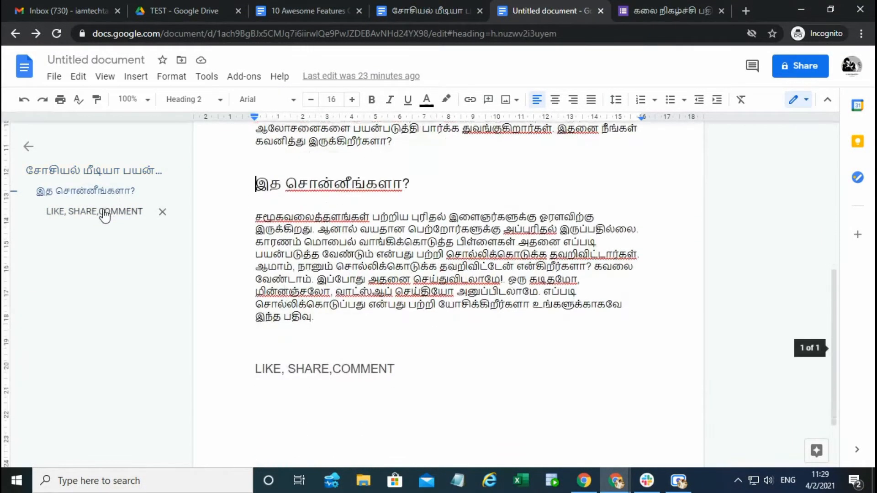
click(102, 211)
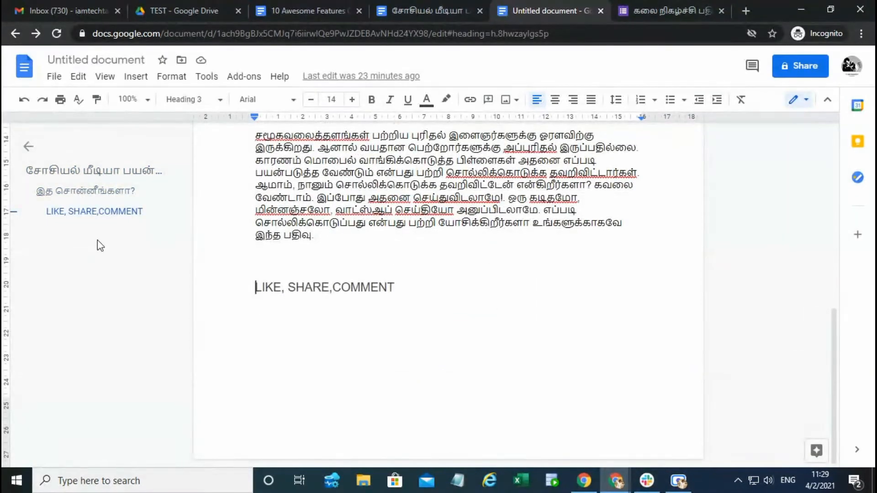
click(401, 215)
scroll(447, 272, up, 9)
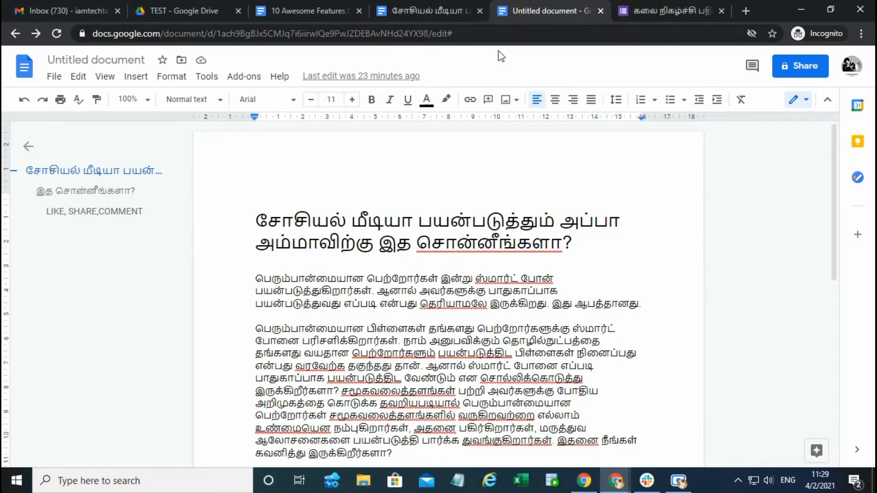
click(318, 224)
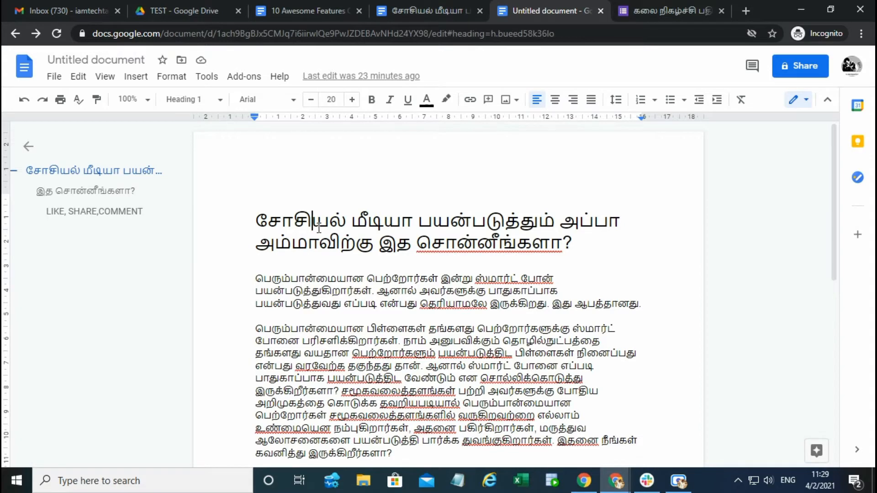
Step: Create a new blank Google Docs document in the TEST folder of Google Drive
click(177, 10)
click(55, 113)
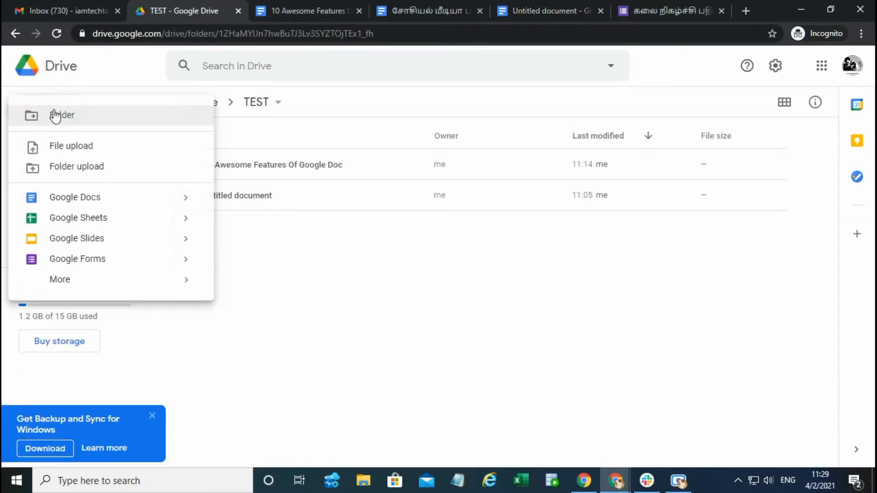
click(74, 197)
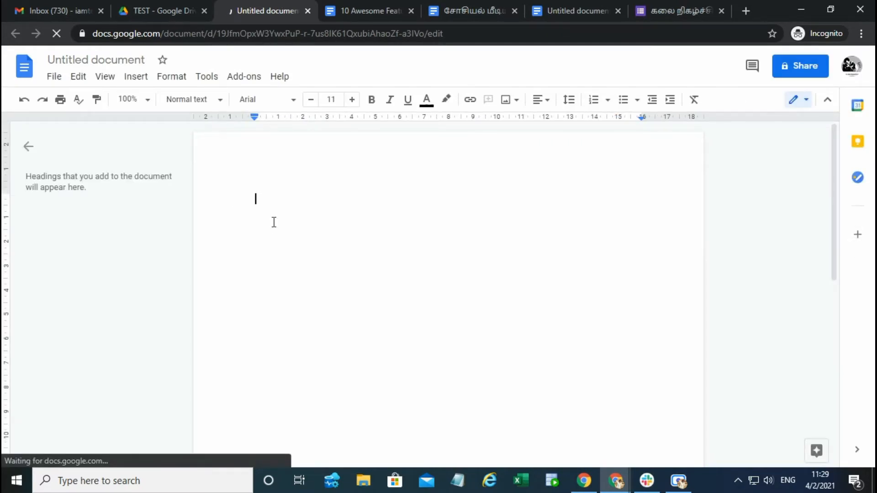
Step: Open the add-on marketplace from the new document and browse the add-ons that work with Docs
click(246, 78)
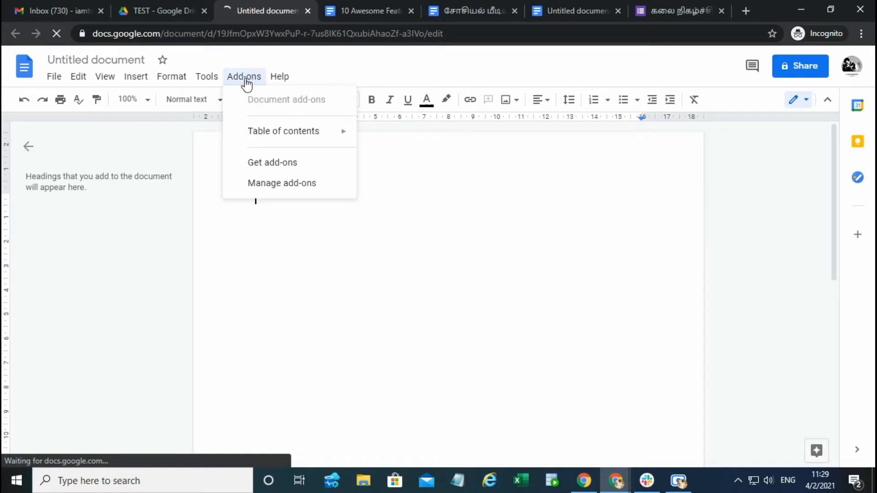
click(254, 163)
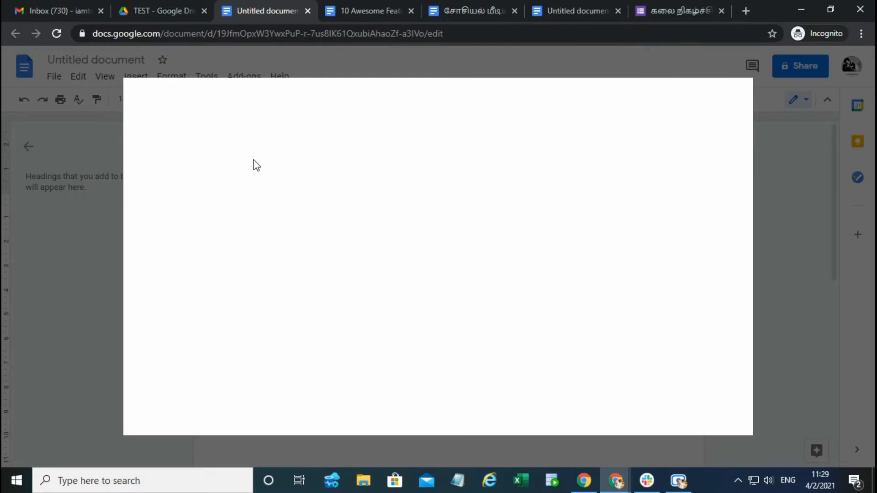
click(481, 101)
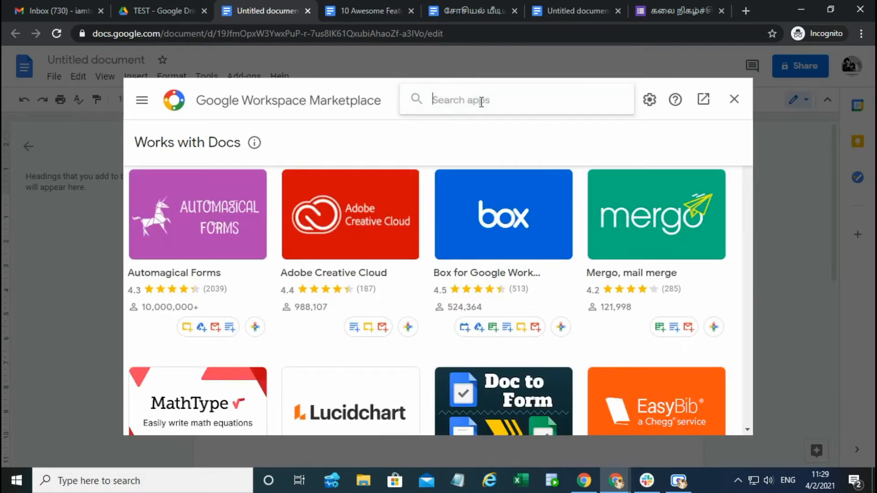
scroll(675, 232, down, 4)
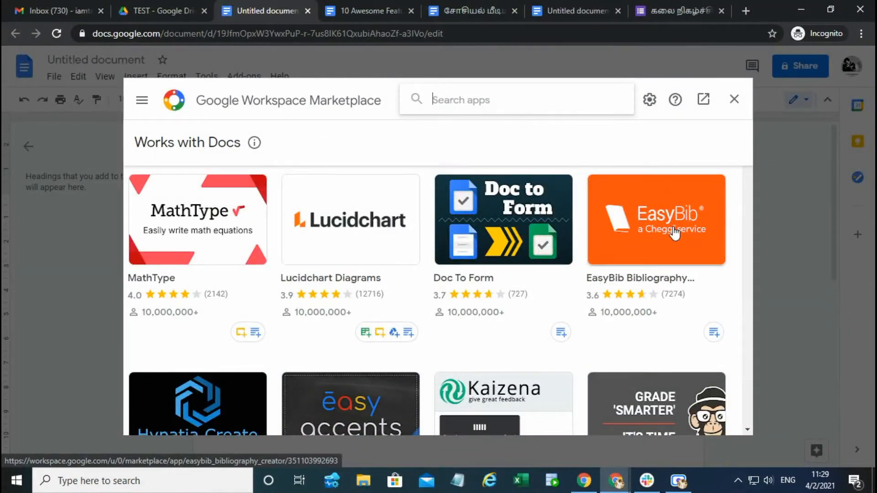
scroll(675, 232, down, 8)
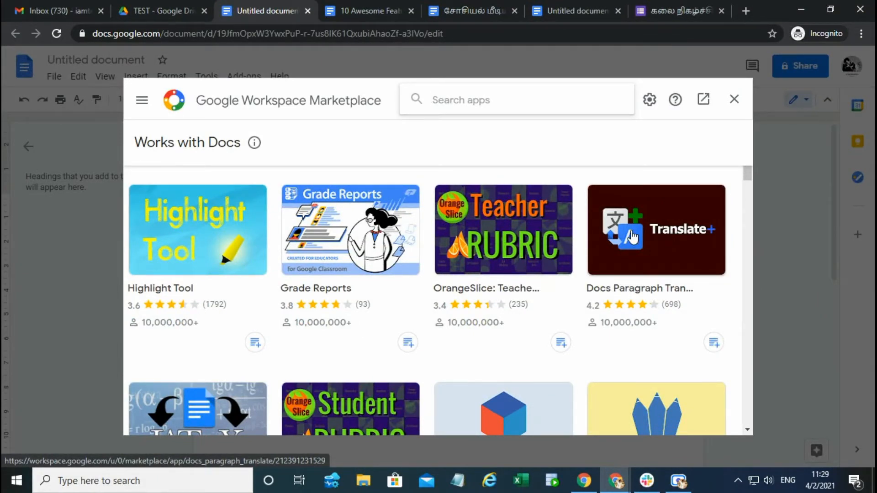
Step: Search the marketplace for the suggested "Table of contents" add-on
scroll(639, 219, up, 8)
text(ta)
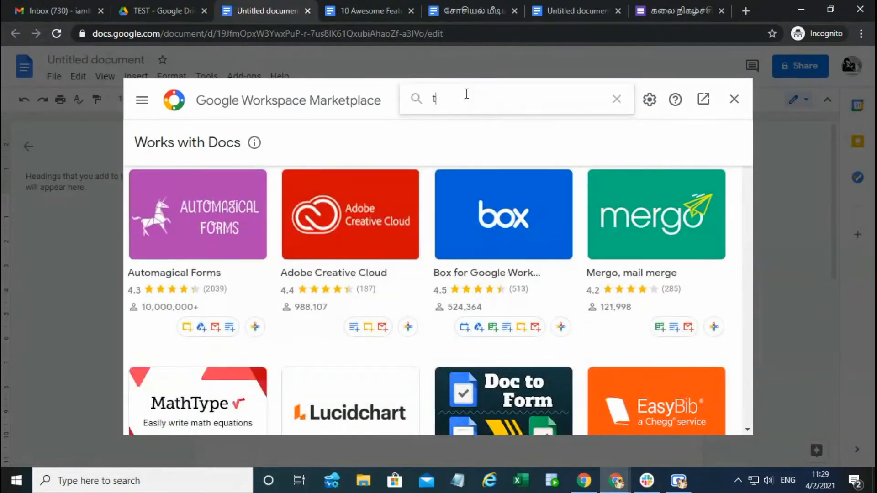
key(BackSpace)
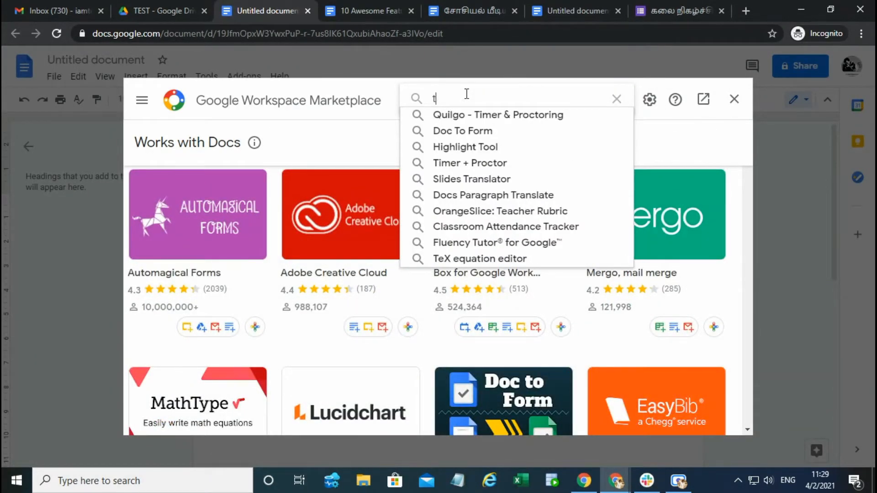
text(able o)
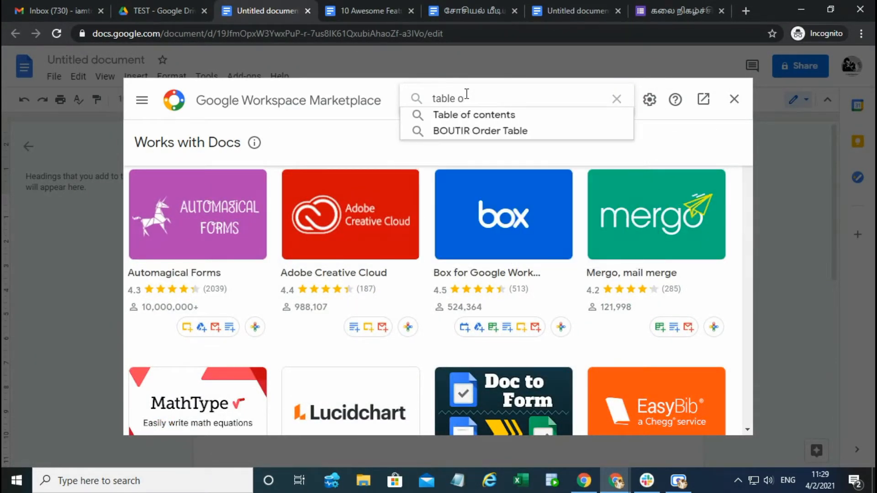
click(477, 116)
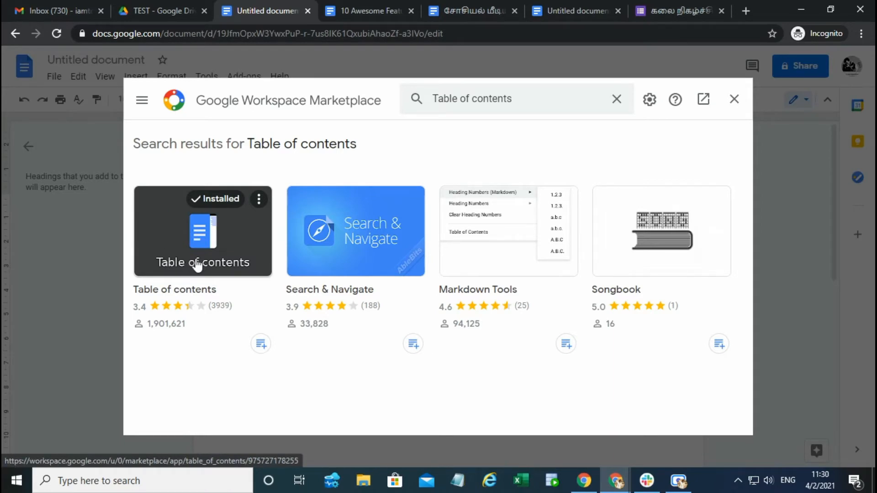
Step: Review the details page of the Table of contents add-on, including its preview and review section, and close the marketplace
click(199, 242)
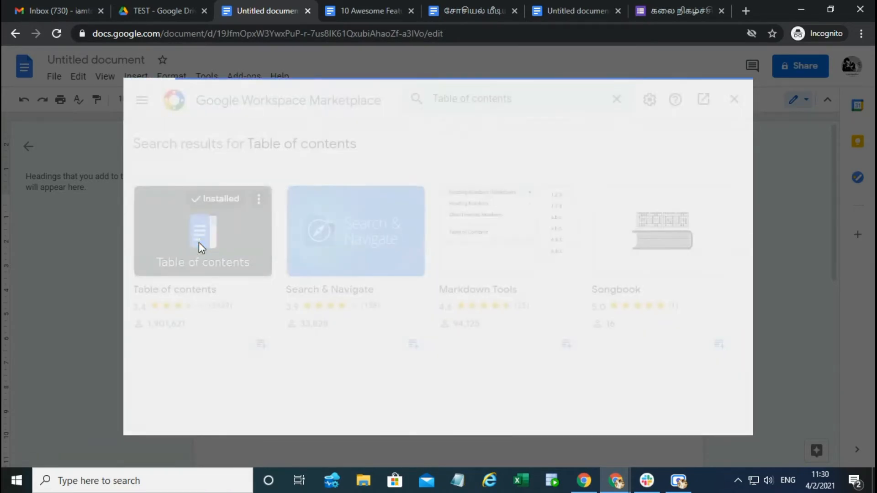
scroll(501, 259, down, 6)
scroll(500, 258, up, 5)
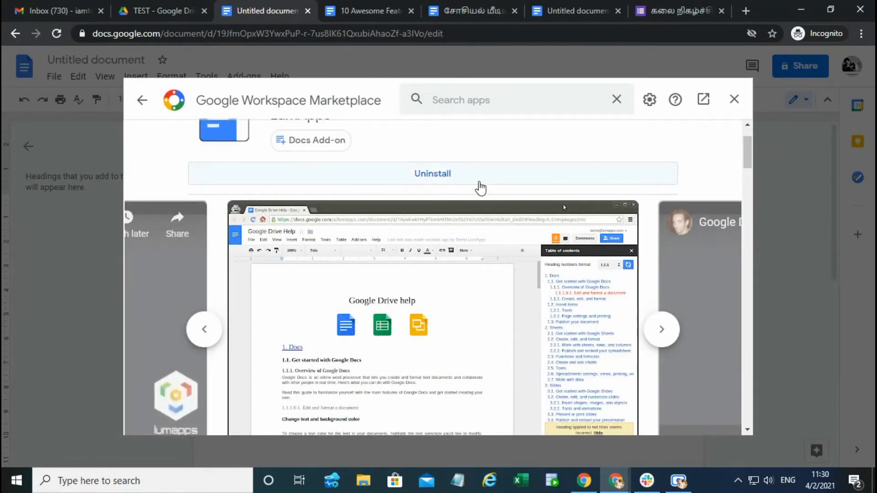
scroll(584, 295, down, 5)
scroll(584, 294, down, 5)
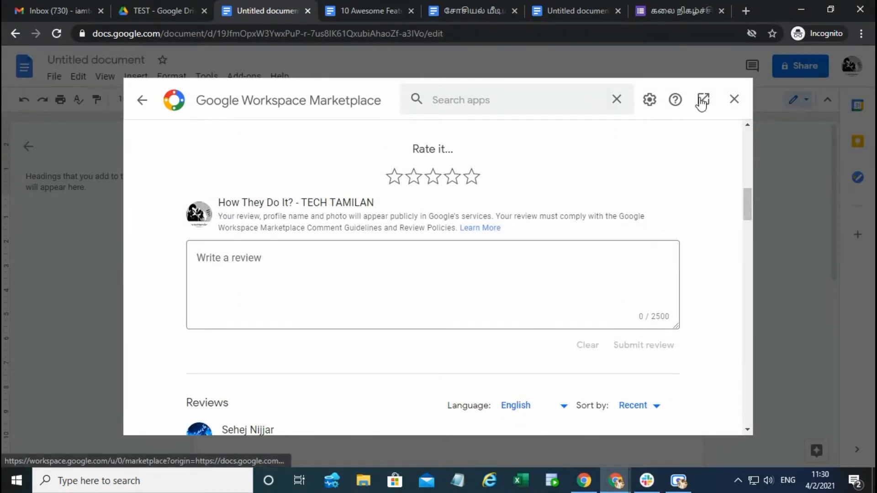
click(732, 100)
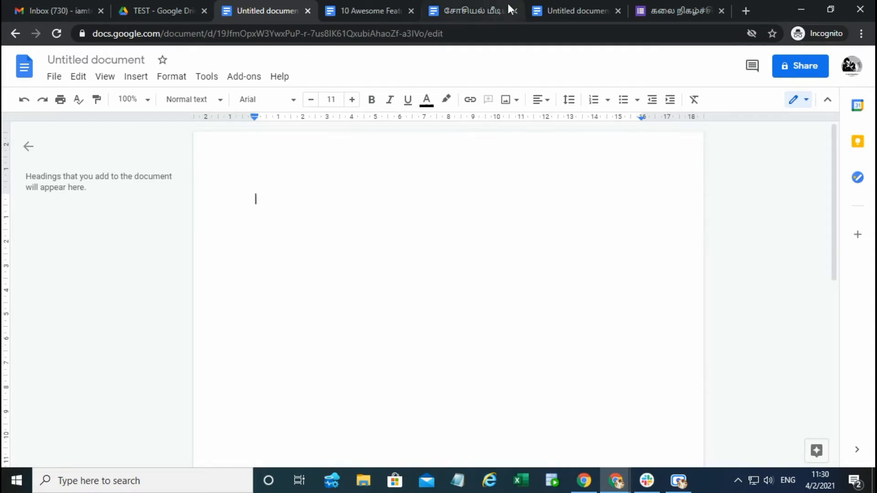
Step: Copy the title line of the Tamil social media article into the new blank document
click(360, 7)
click(460, 5)
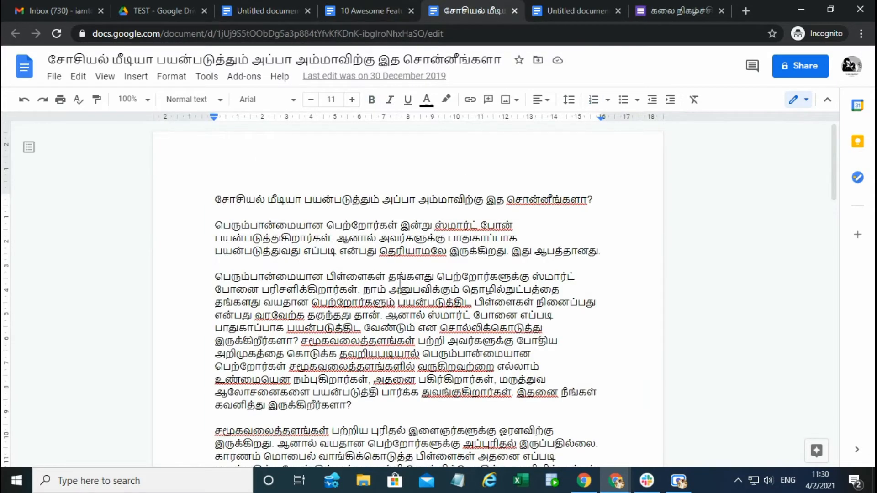
scroll(396, 284, down, 8)
scroll(396, 284, up, 8)
scroll(394, 286, down, 2)
scroll(395, 286, up, 2)
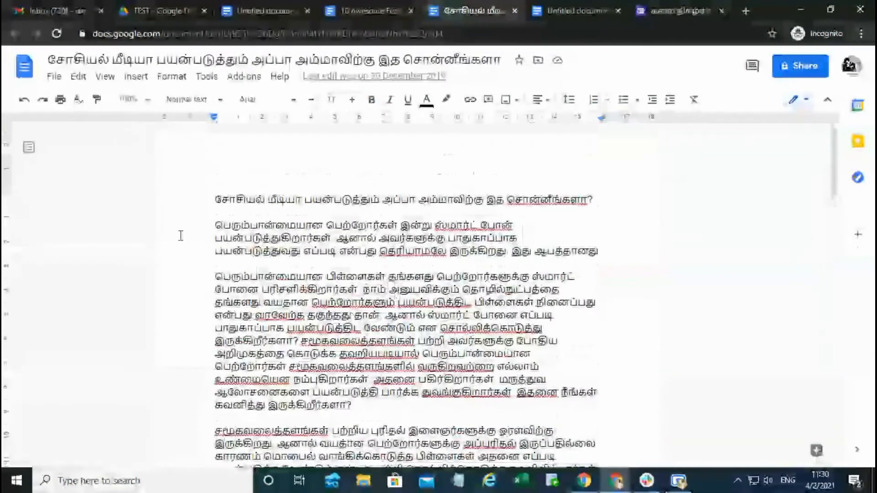
drag(214, 200, 626, 198)
key(ctrl+c)
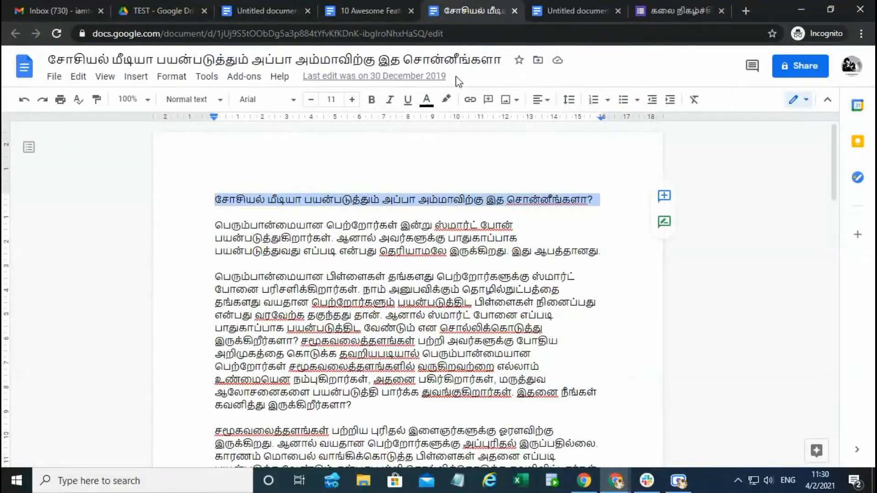
click(265, 10)
key(ctrl+v)
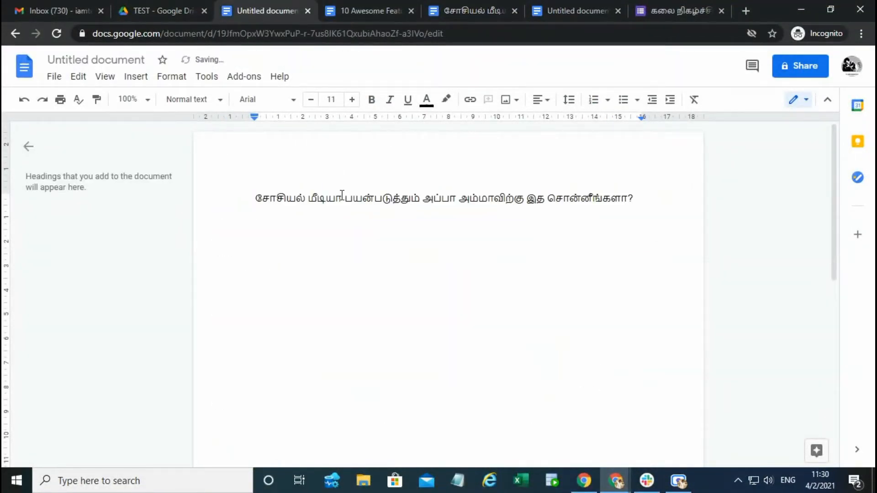
Step: Apply the Heading 1 paragraph style to the whole pasted title line and place the cursor below it
click(256, 198)
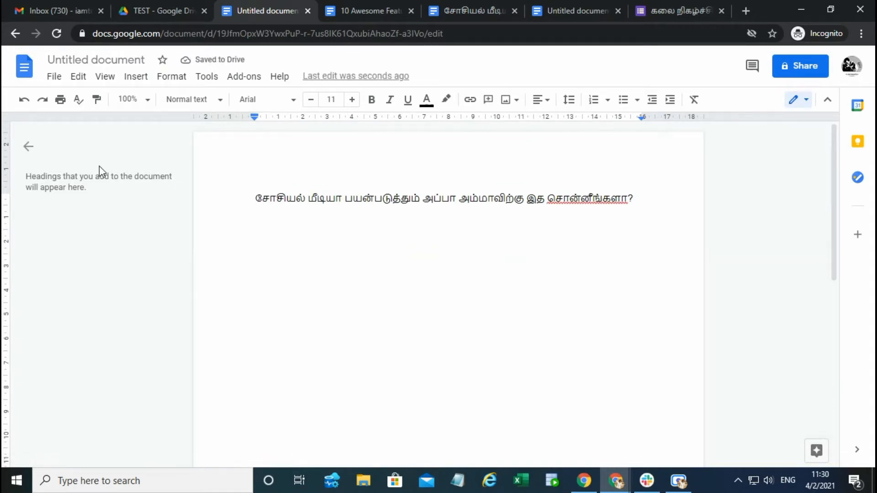
drag(254, 197, 647, 202)
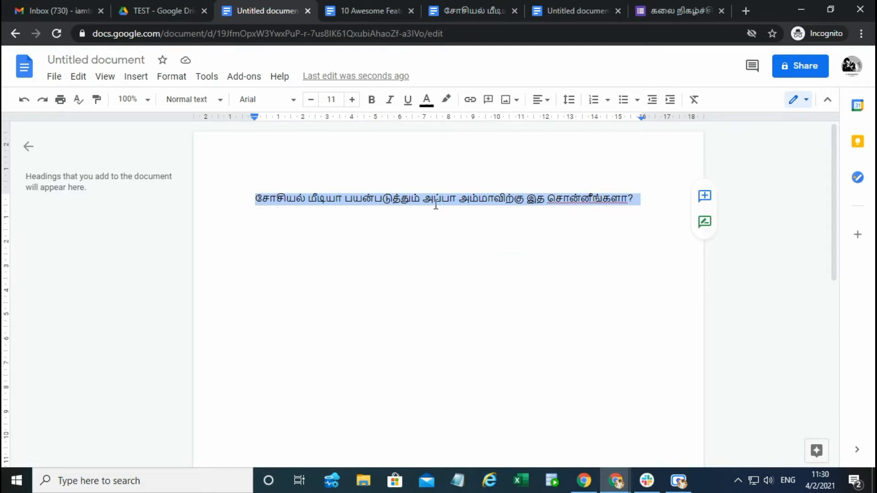
click(169, 78)
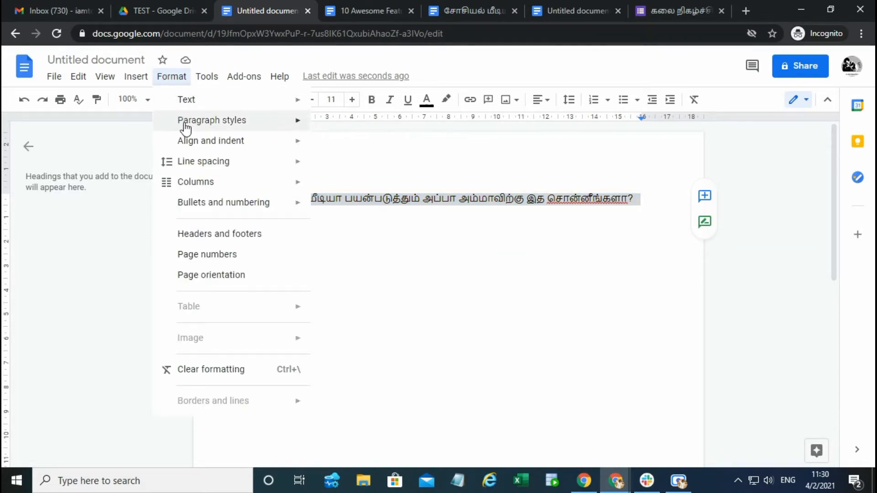
mouse_move(185, 129)
mouse_move(376, 218)
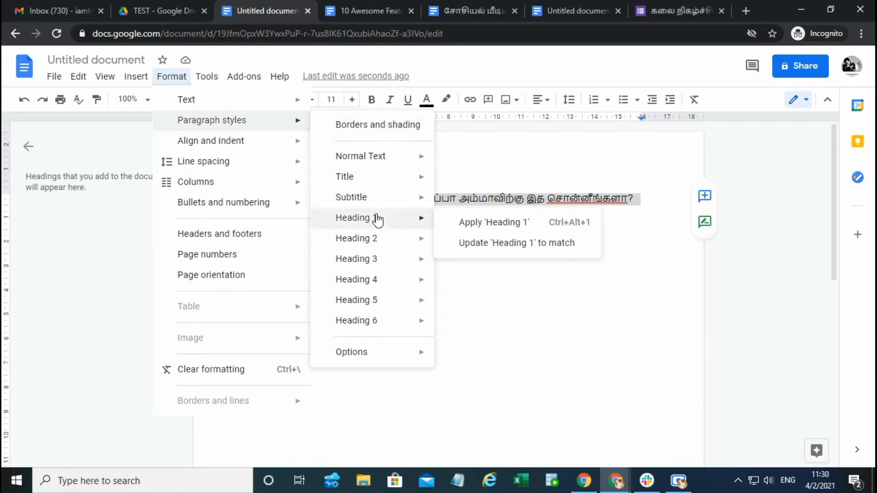
click(508, 225)
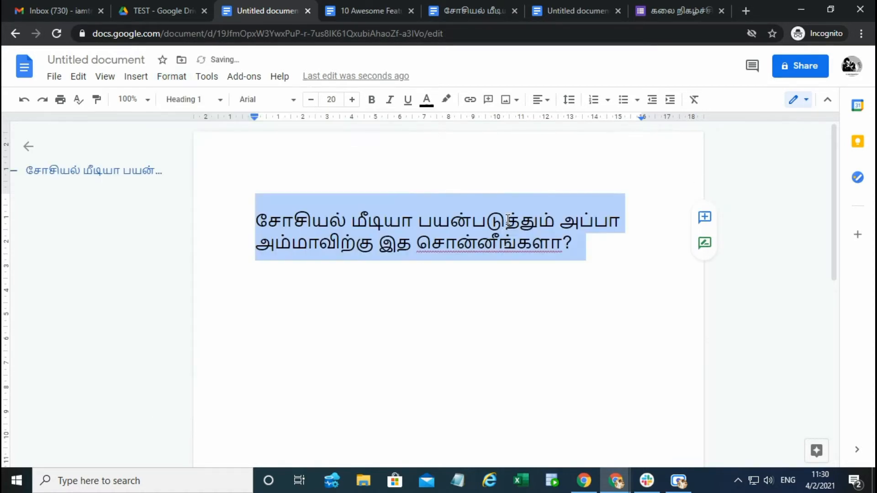
click(413, 294)
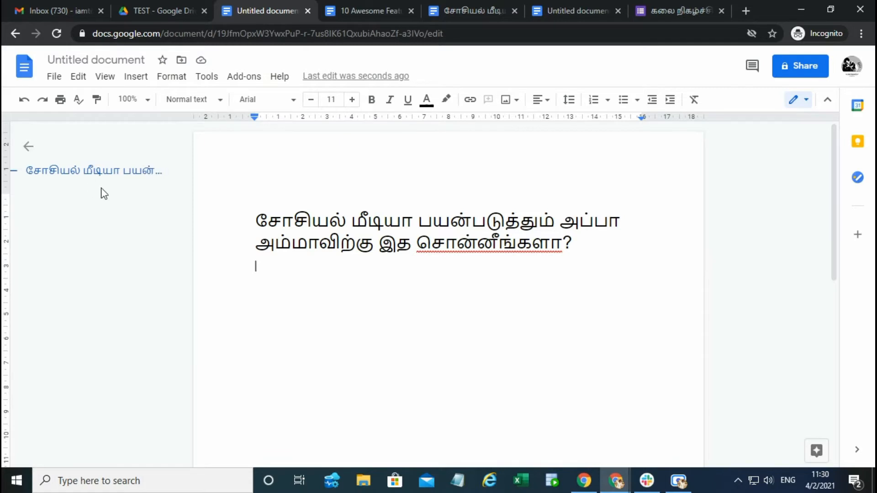
Step: Review the available paragraph styles, from Normal Text to Heading 6, for the new document and close the list without choosing one
click(171, 79)
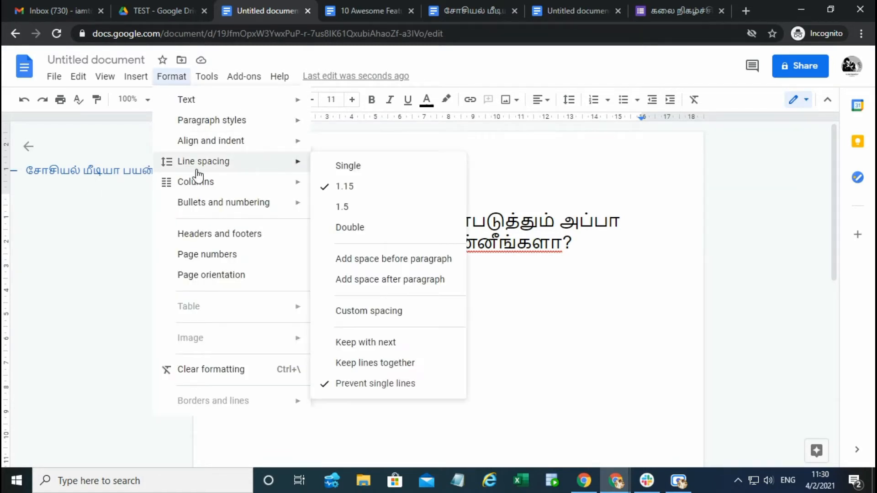
mouse_move(210, 121)
mouse_move(344, 242)
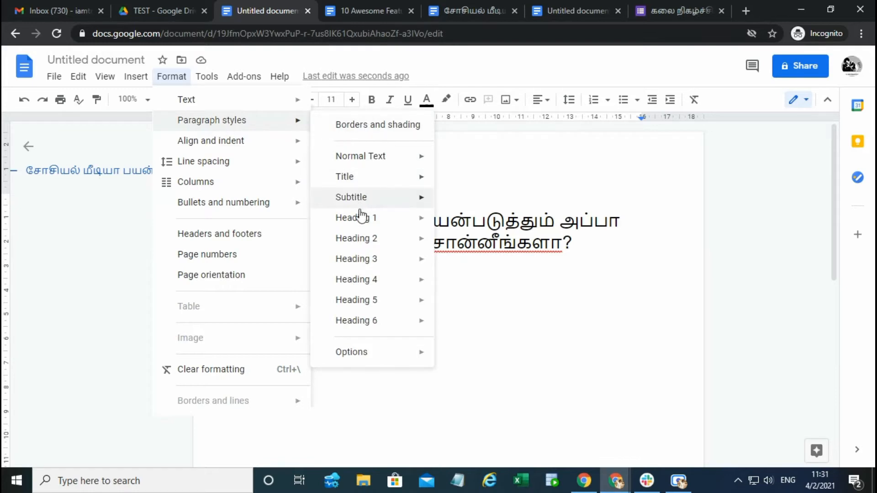
click(575, 313)
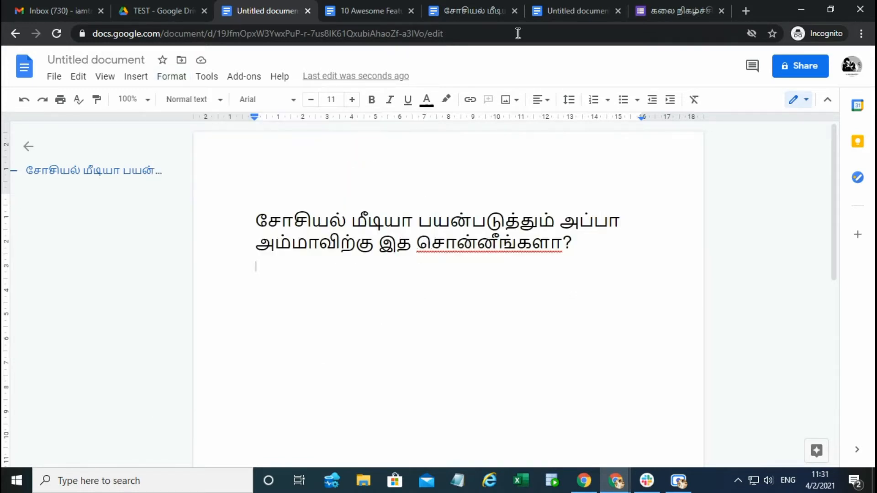
Step: Switch to the other untitled Tamil document and check which heading styles its title and its சொன்னீங்களா? subheading use
click(562, 10)
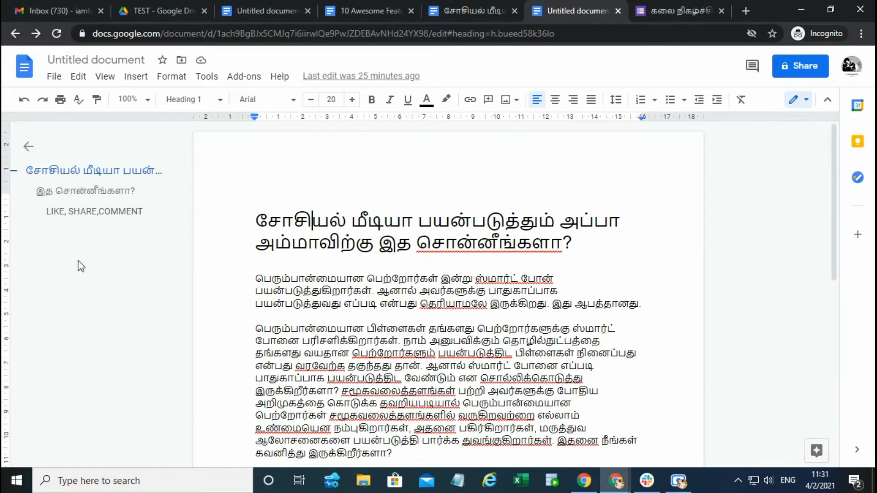
scroll(403, 215, down, 1)
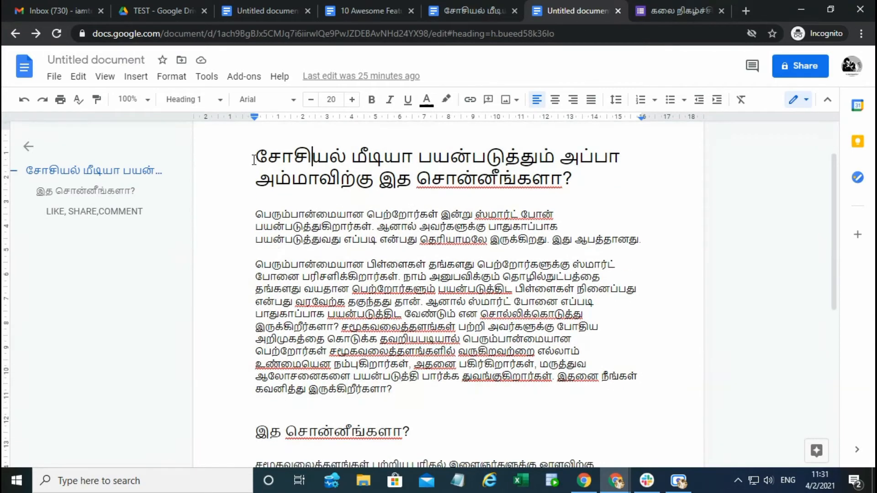
drag(254, 159, 607, 182)
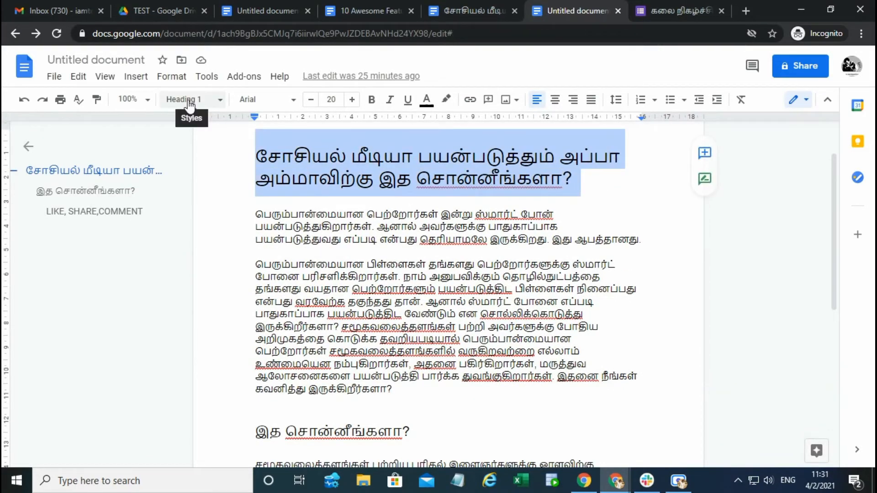
scroll(402, 229, down, 3)
drag(253, 239, 466, 239)
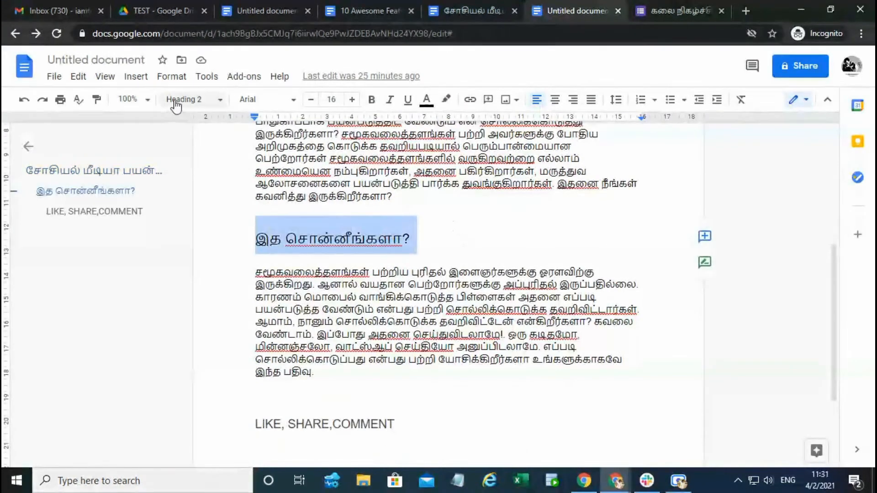
Step: Apply the Heading 1 style to the "LIKE, SHARE,COMMENT" line at the end of the document
scroll(248, 327, down, 2)
drag(252, 297, 424, 306)
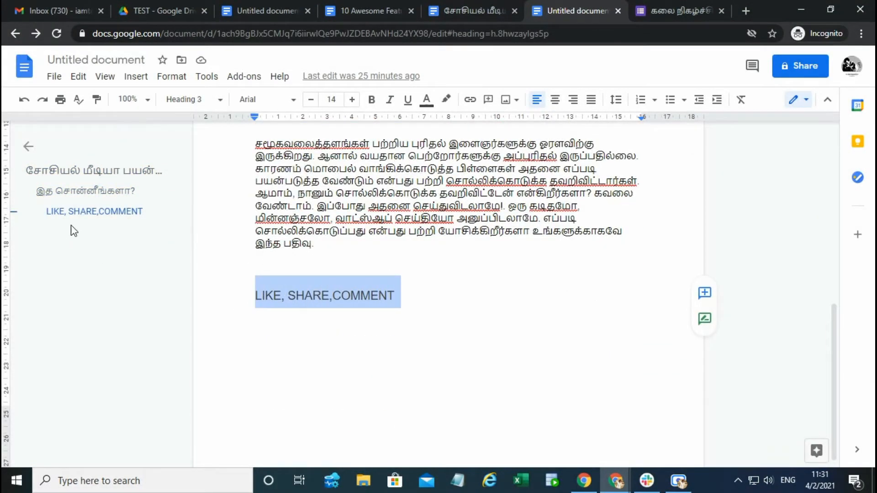
click(202, 101)
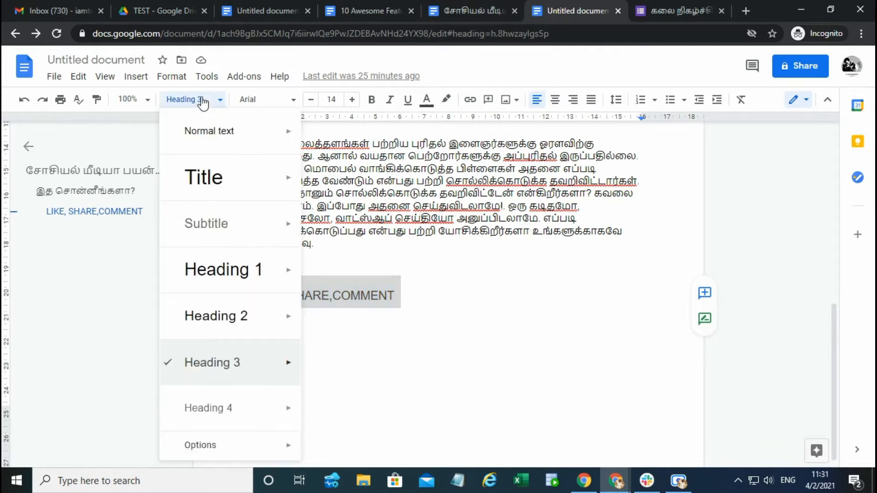
mouse_move(247, 280)
click(344, 263)
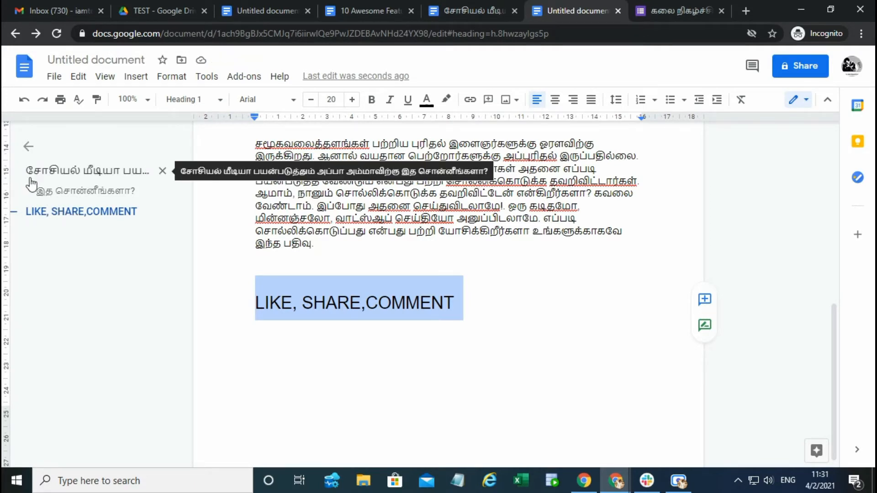
click(414, 333)
Step: Copy the word சொல்லிக்கொடுப்பது from the last paragraph onto a new line below the "LIKE, SHARE,COMMENT" heading
click(535, 308)
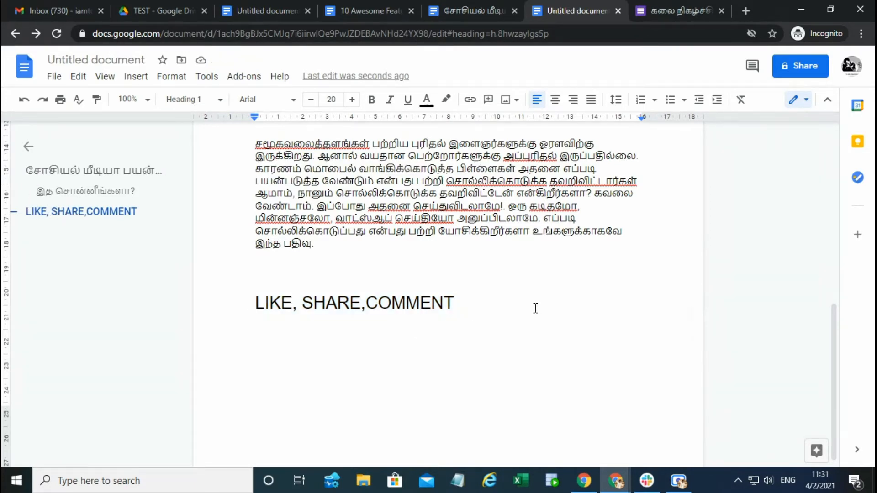
key(Return)
double_click(287, 231)
key(ctrl+c)
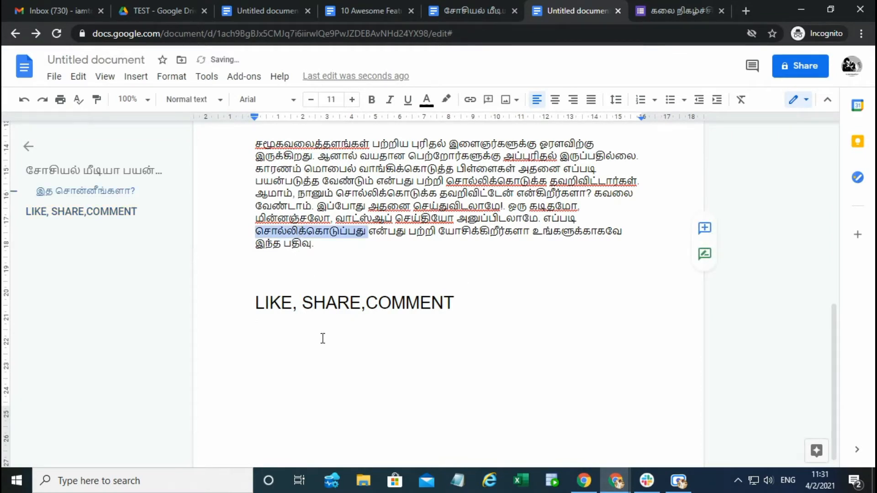
click(323, 338)
key(ctrl+v)
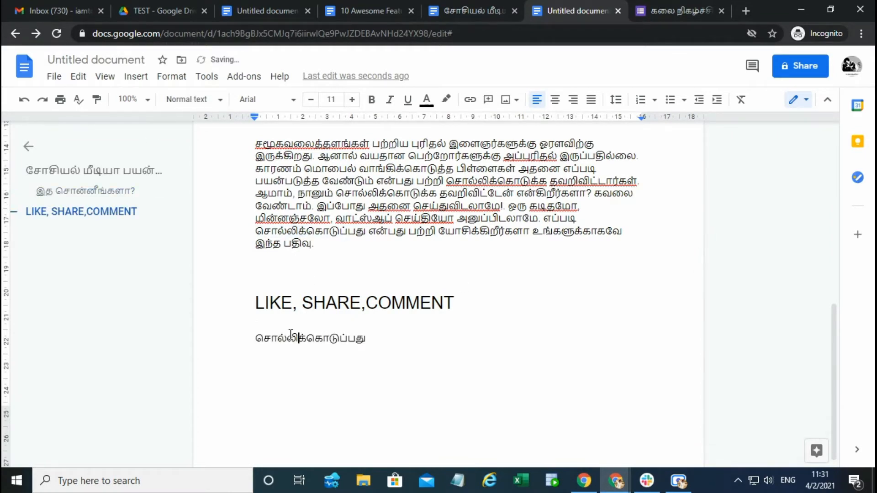
Step: Apply the Heading 2 paragraph style to the pasted word சொல்லிக்கொடுப்பது and place the cursor after it
double_click(292, 337)
click(172, 76)
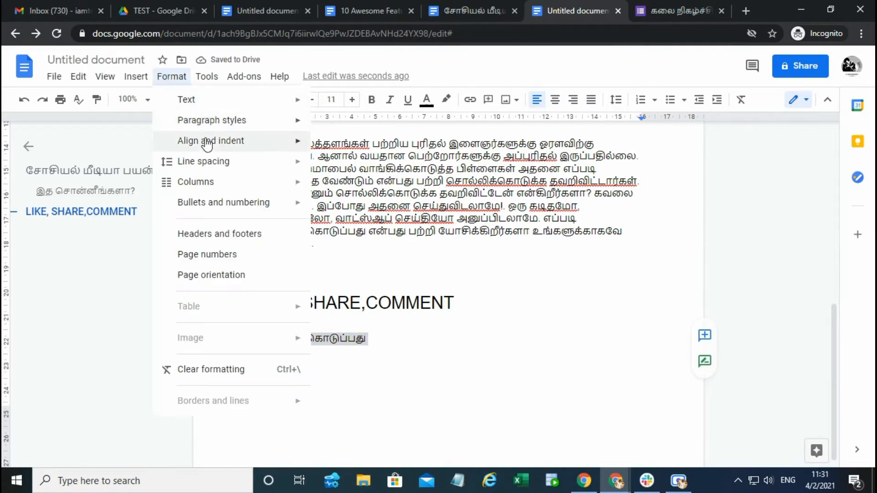
mouse_move(271, 131)
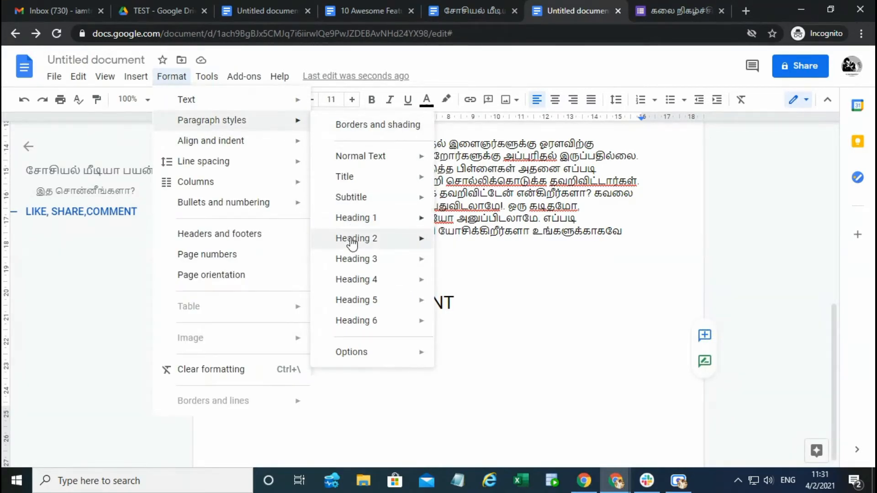
mouse_move(354, 239)
click(470, 242)
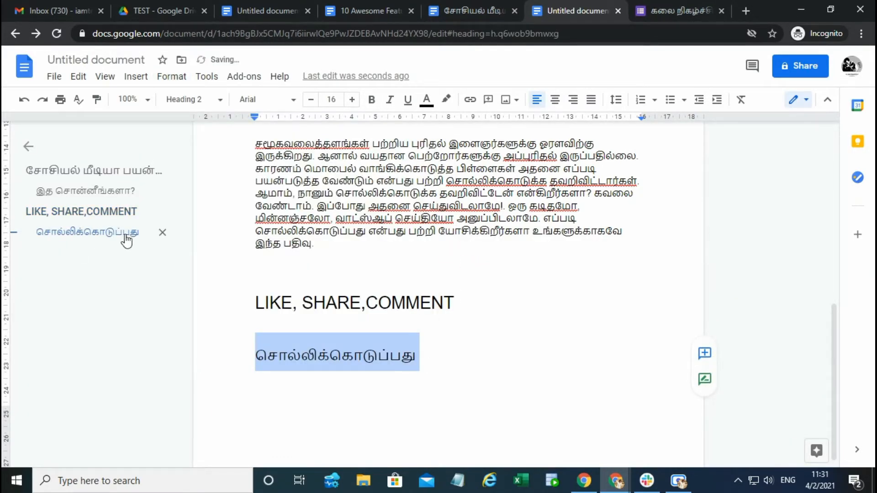
click(441, 363)
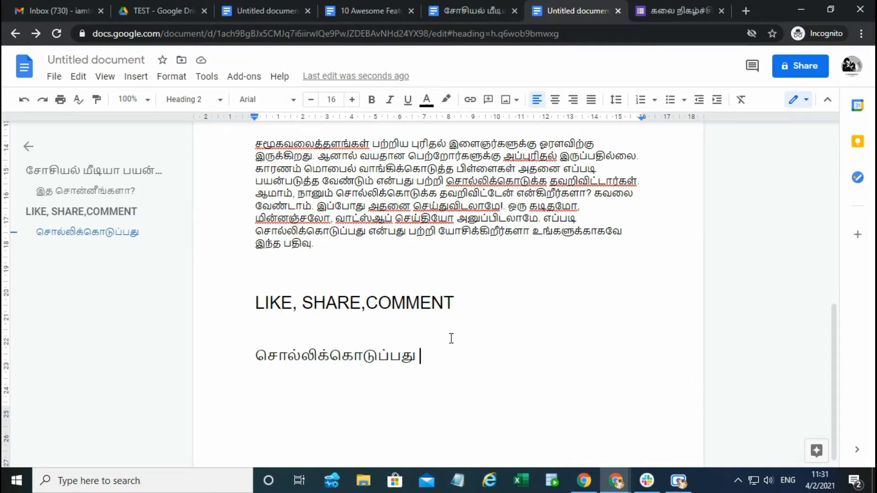
Step: Return to the "10 Awesome Features Of Google Doc" list and highlight the Table of Contents Sidebar item, followed by Templates
click(243, 3)
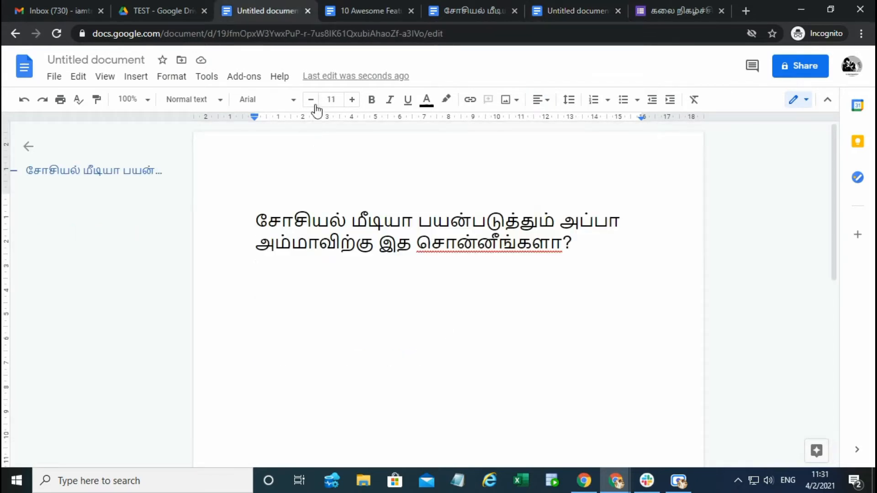
click(377, 1)
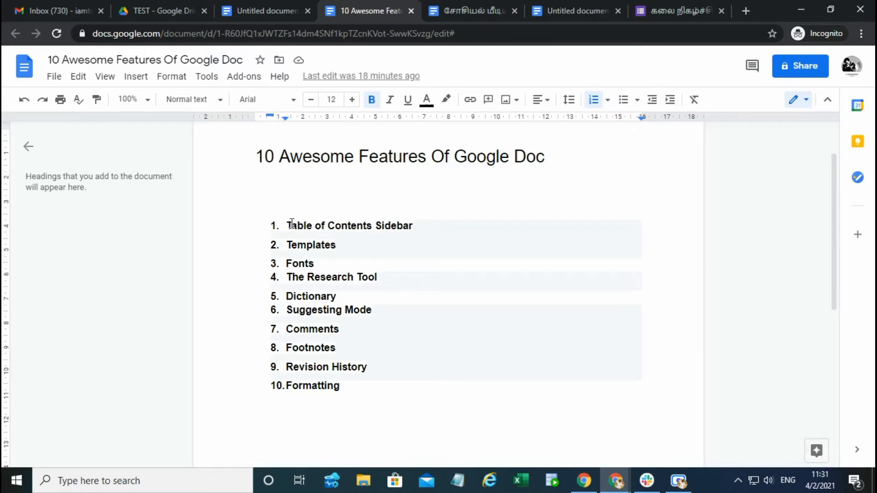
drag(289, 227, 421, 225)
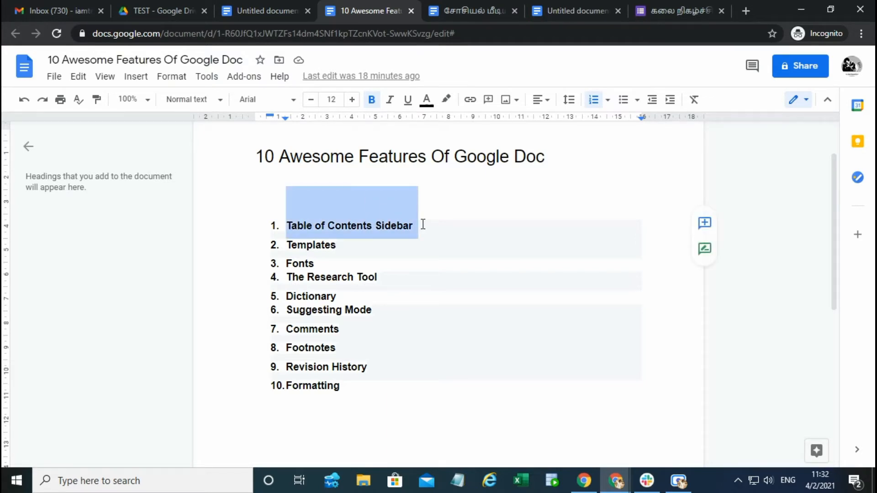
click(445, 297)
double_click(295, 246)
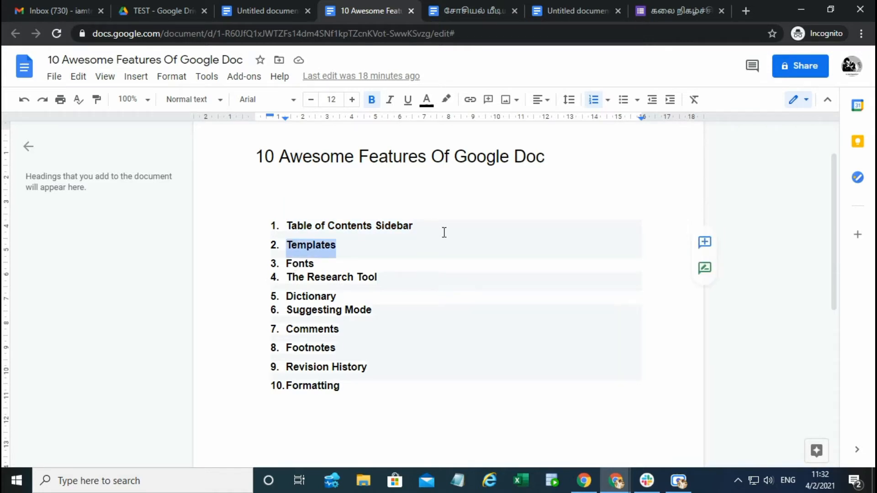
Step: Start a new Google Docs file from a template in the TEST folder on Google Drive
click(256, 8)
click(157, 8)
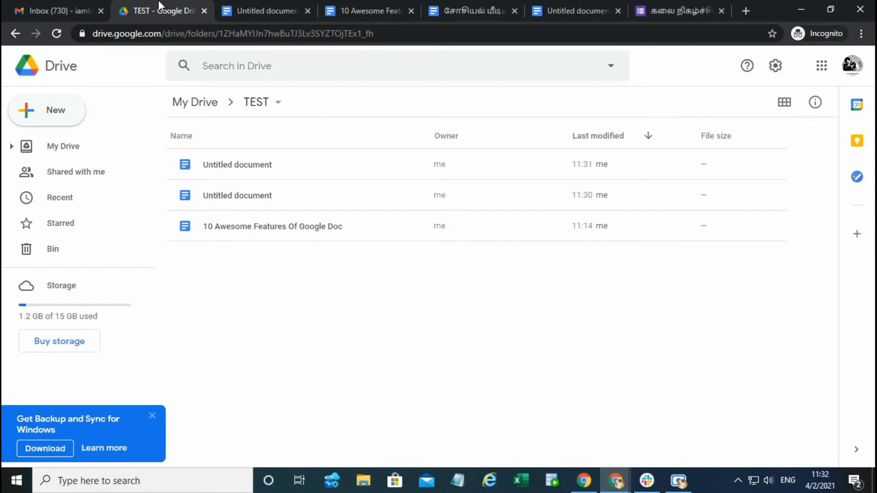
click(46, 110)
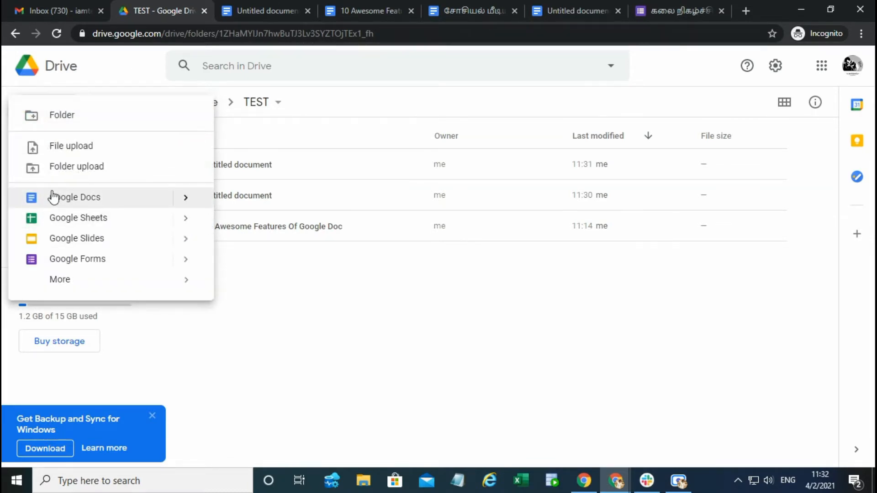
mouse_move(182, 197)
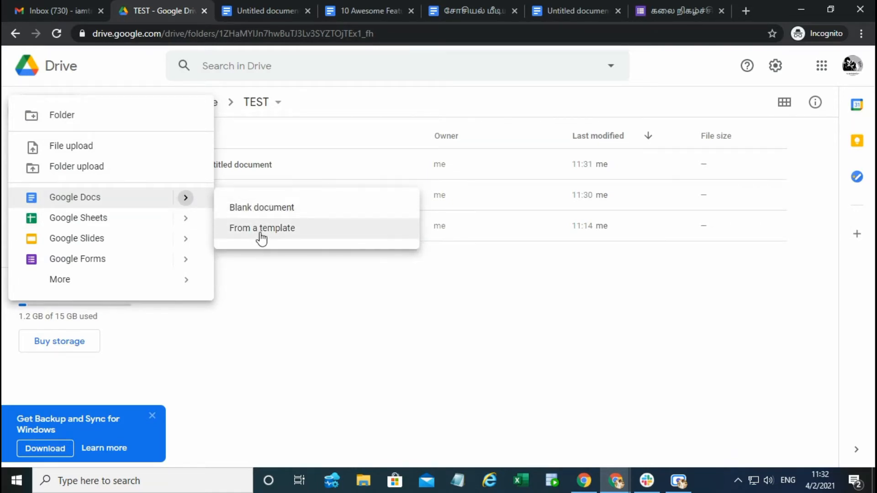
click(261, 230)
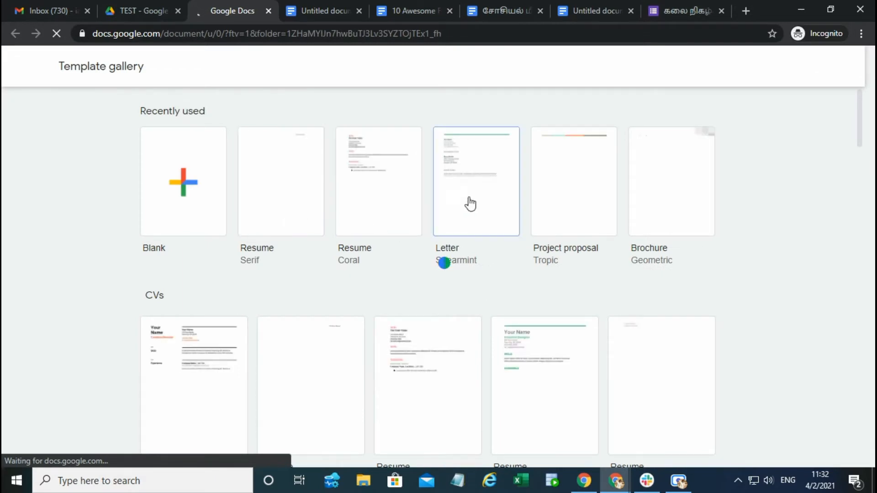
Step: Browse the template gallery's CVs and Letters sections and open the Modern writer Business letter template
scroll(712, 273, down, 3)
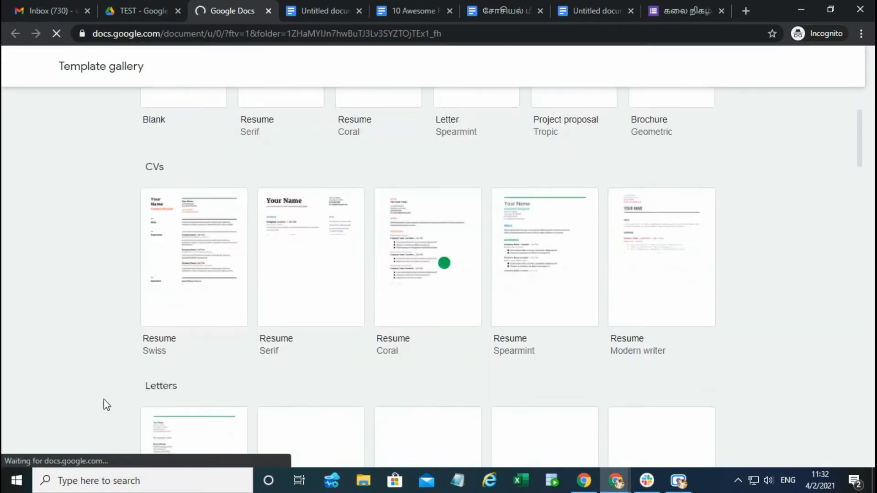
scroll(324, 361, down, 4)
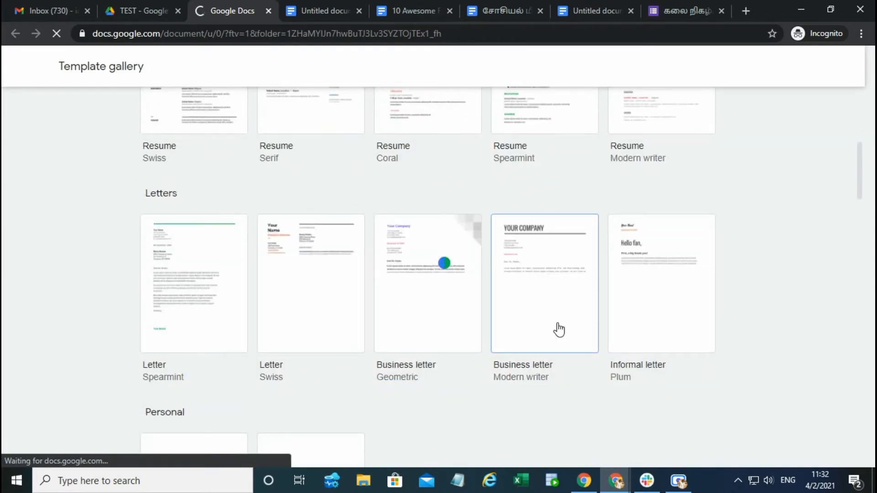
scroll(557, 327, up, 3)
scroll(546, 338, down, 4)
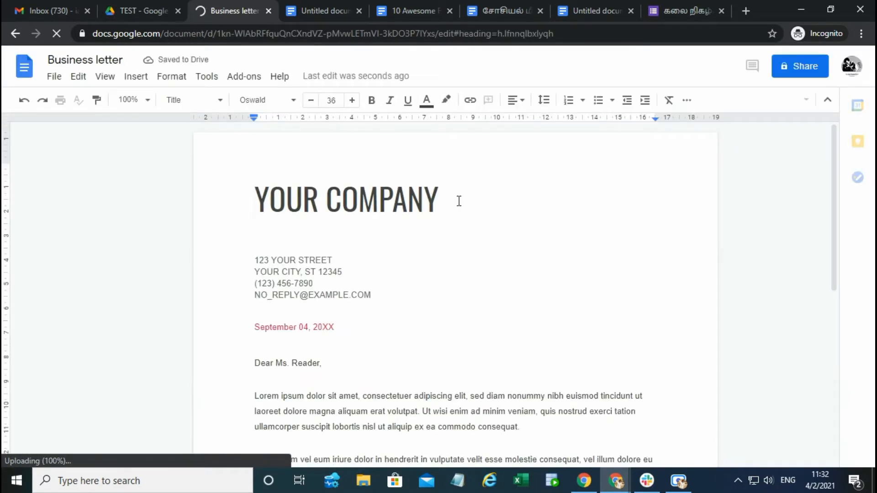
Step: Replace the "YOUR COMPANY" title of the business letter with "Company A" and look through the rest of the letter
triple_click(442, 198)
text(Company )
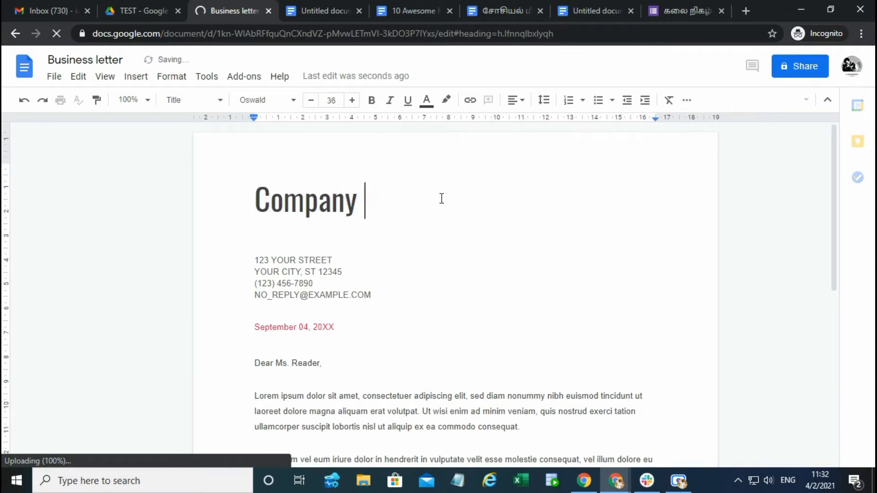
text(A)
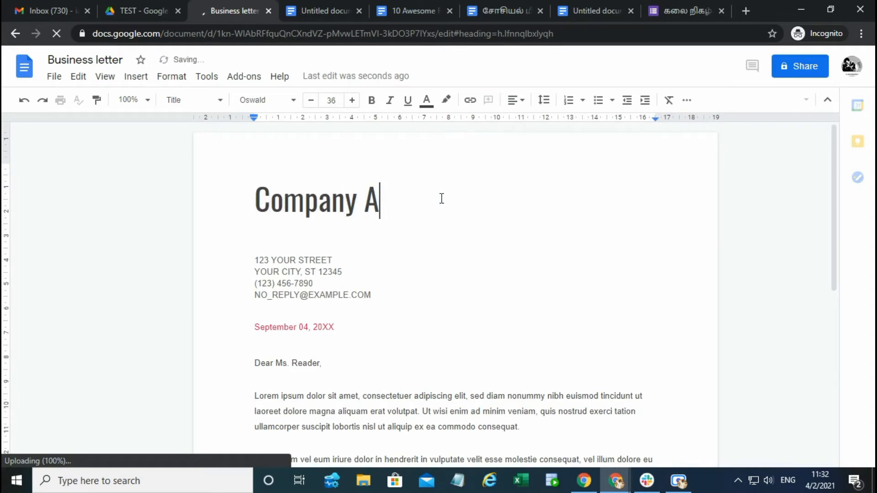
scroll(425, 327, down, 5)
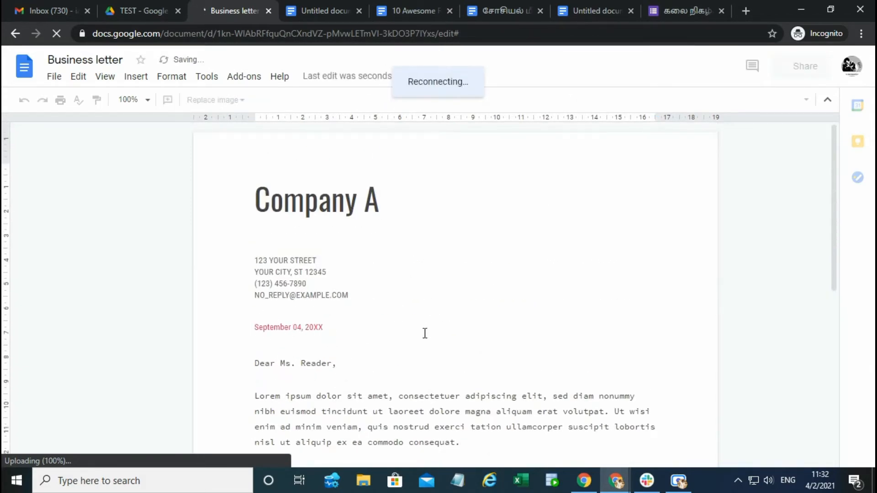
scroll(425, 332, down, 10)
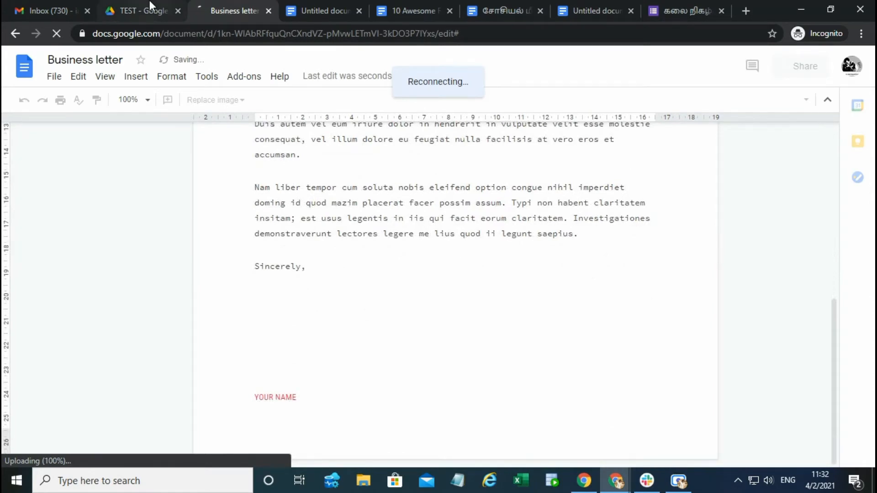
Step: Close the new untitled Tamil document, highlight Fonts in the "10 Awesome Features Of Google Doc" list, and return to the Business letter
click(322, 4)
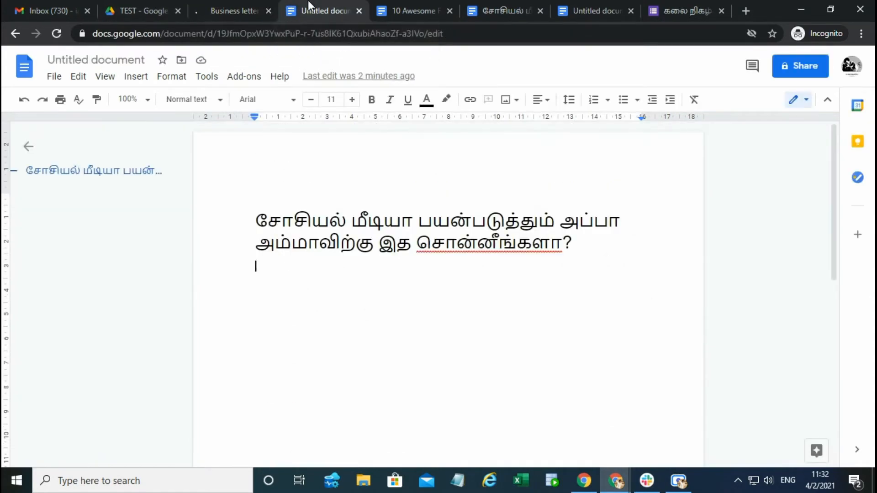
click(393, 2)
middle_click(334, 3)
double_click(288, 262)
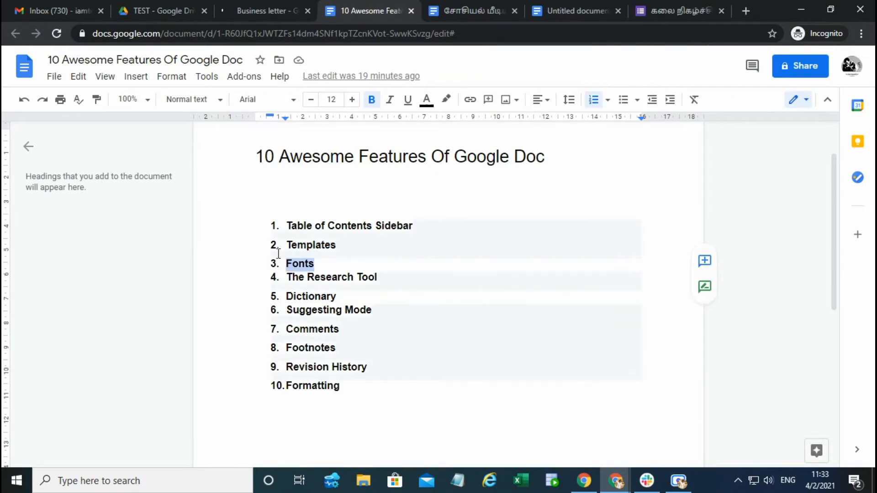
click(253, 5)
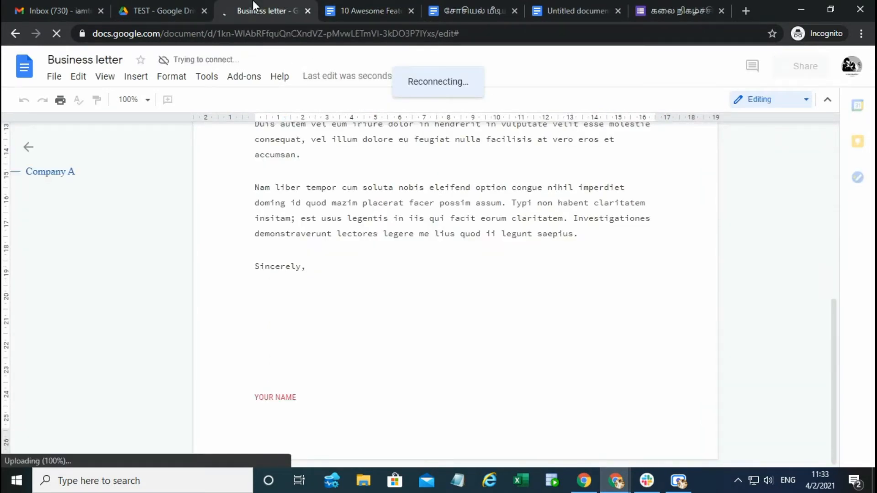
Step: Close the Business letter and add Playfair Display, Nunito, Lora, Rubik and Work Sans to the document's font list
middle_click(254, 5)
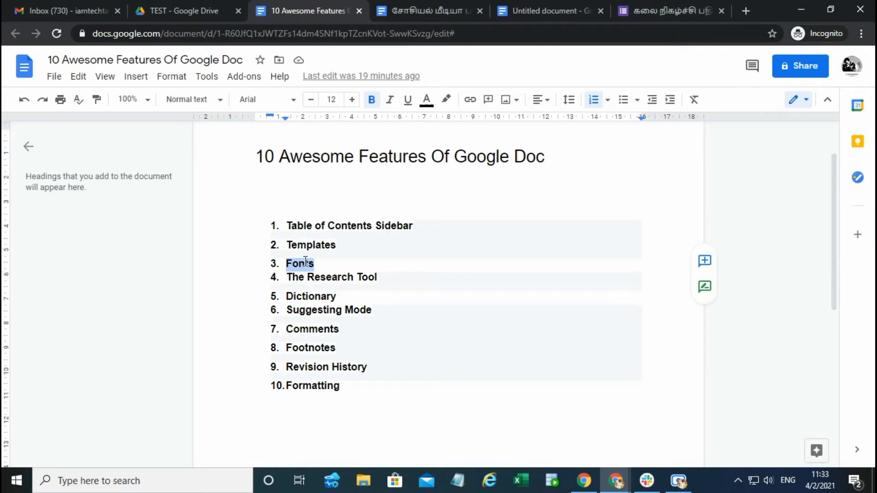
click(293, 100)
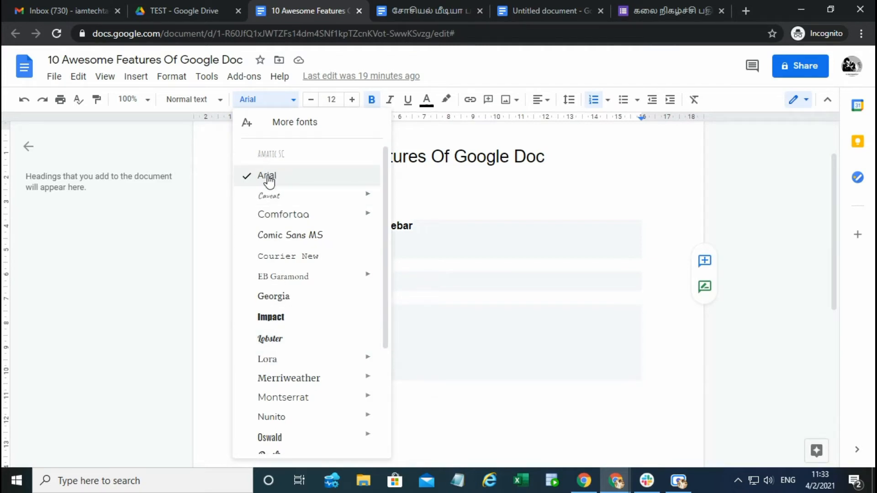
click(284, 124)
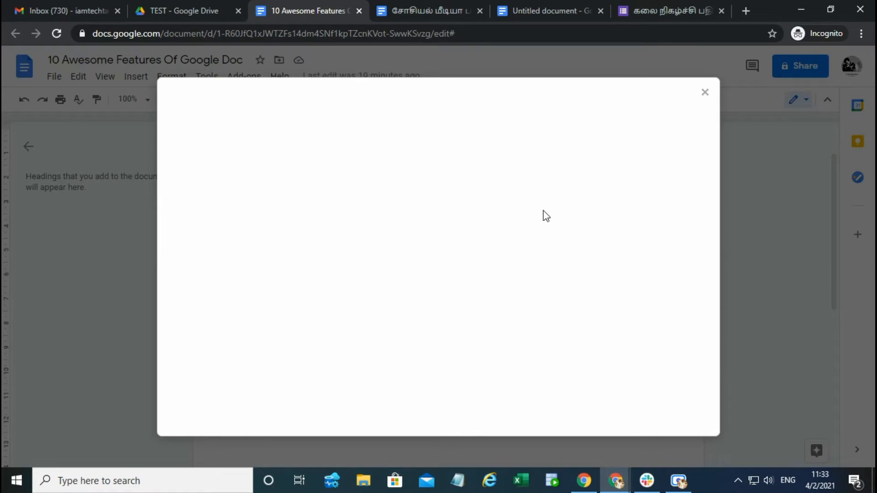
scroll(344, 282, down, 4)
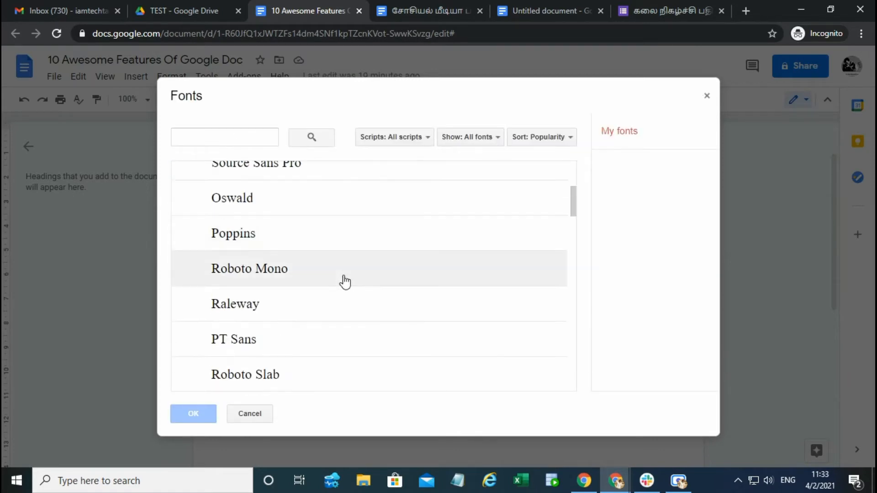
scroll(319, 281, down, 3)
click(235, 230)
click(235, 254)
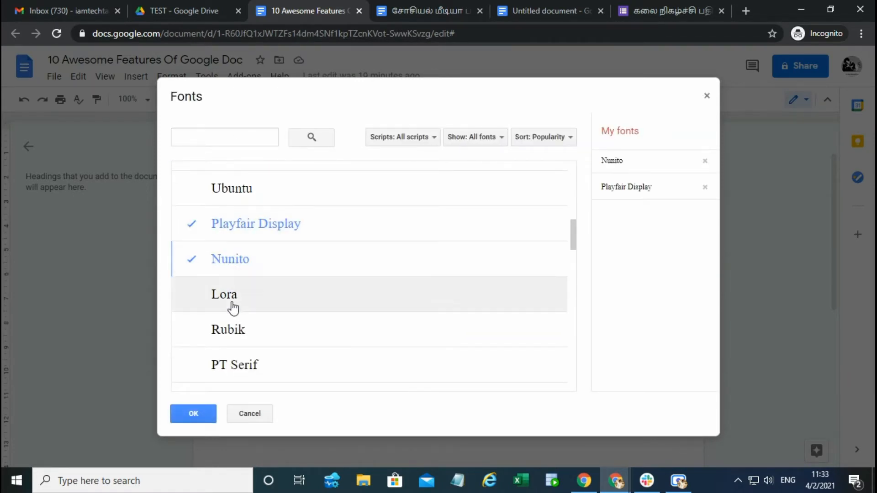
click(233, 304)
click(235, 343)
click(234, 385)
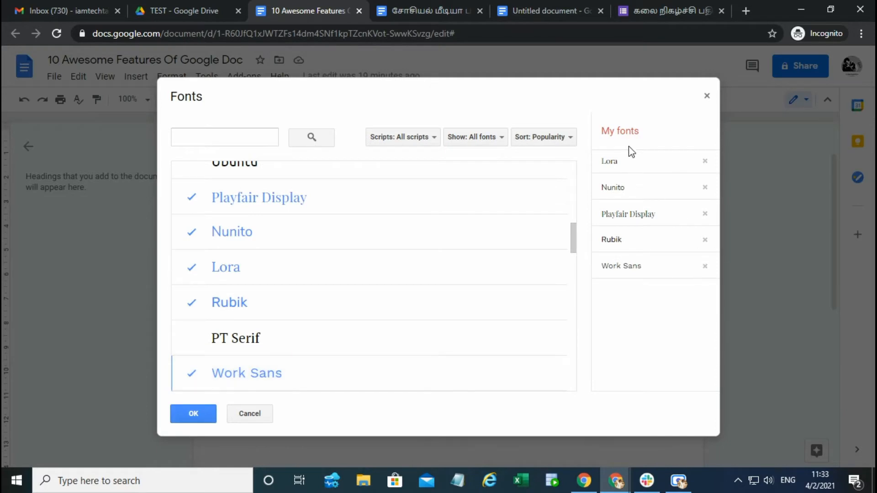
click(192, 414)
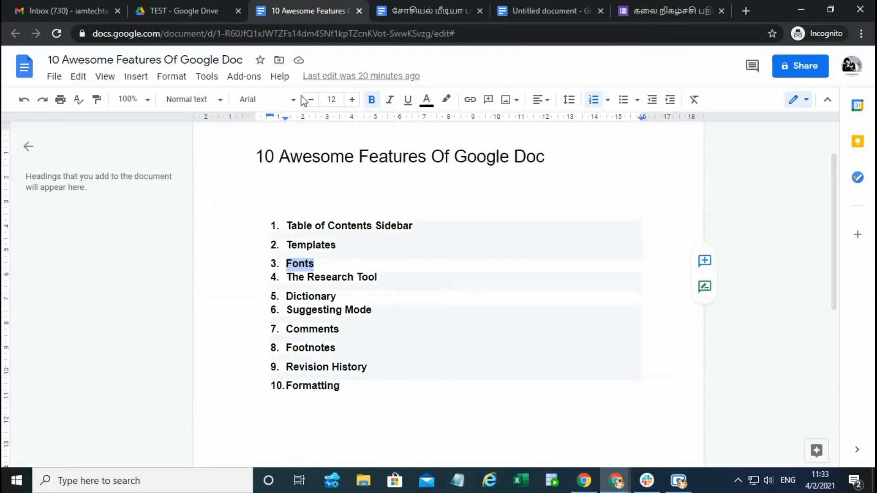
Step: Apply the Roboto Mono font to the "Fonts" item of the feature list
click(290, 99)
scroll(285, 341, down, 1)
scroll(285, 340, down, 3)
click(280, 322)
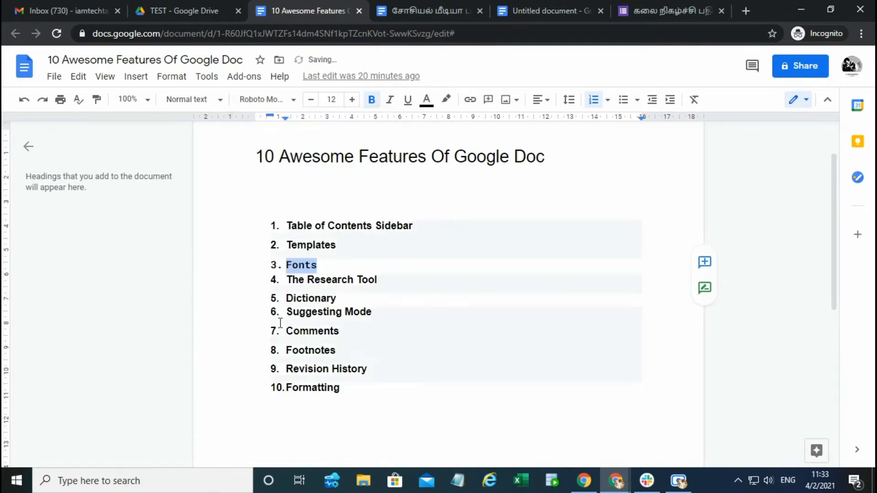
click(338, 265)
double_click(306, 264)
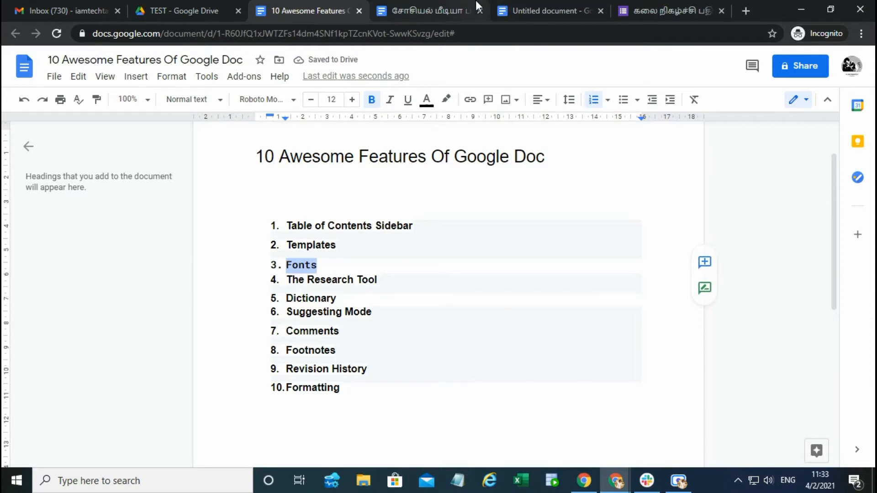
Step: Highlight The Research Tool in the "10 Awesome Features Of Google Doc" list and close the Tamil social media document
click(509, 5)
click(422, 7)
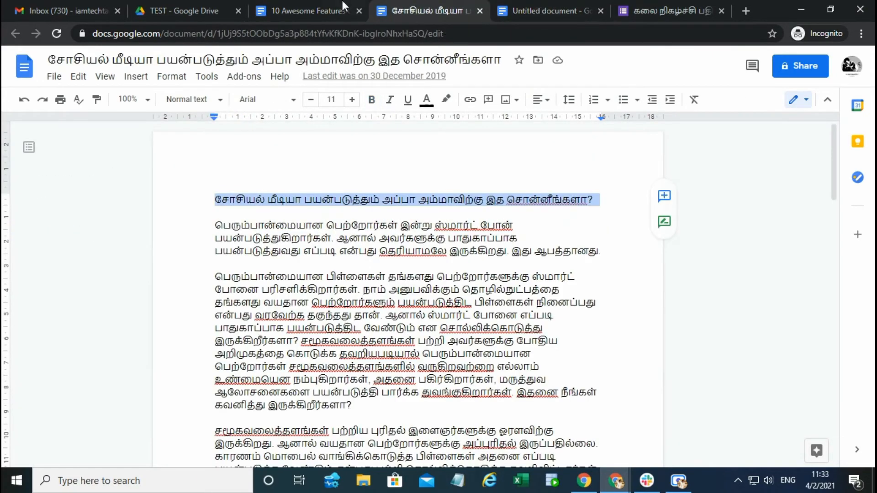
click(342, 5)
drag(287, 279, 406, 286)
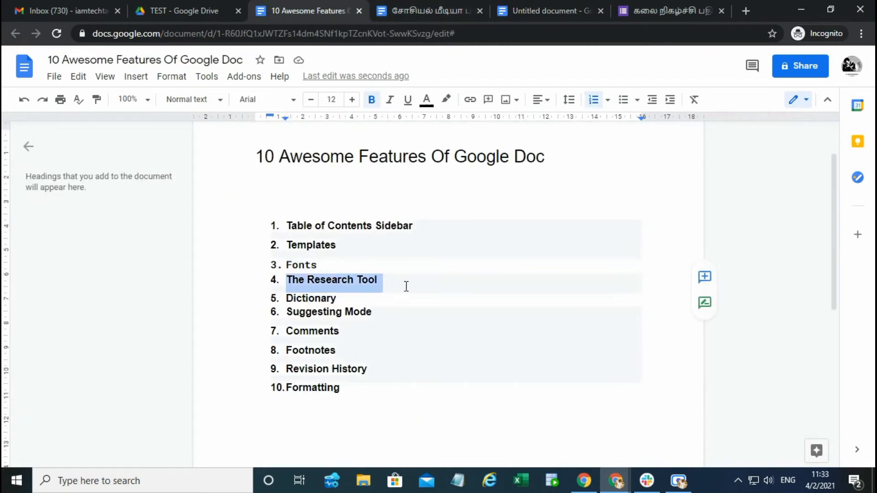
click(431, 277)
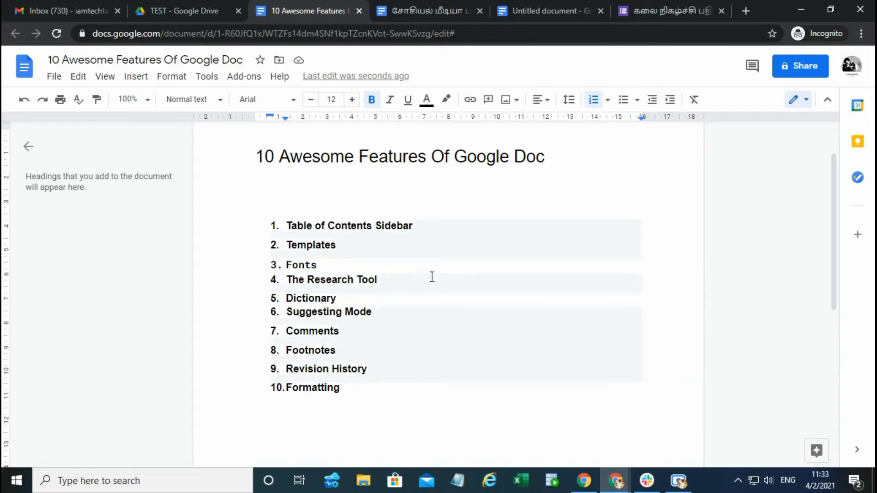
middle_click(416, 4)
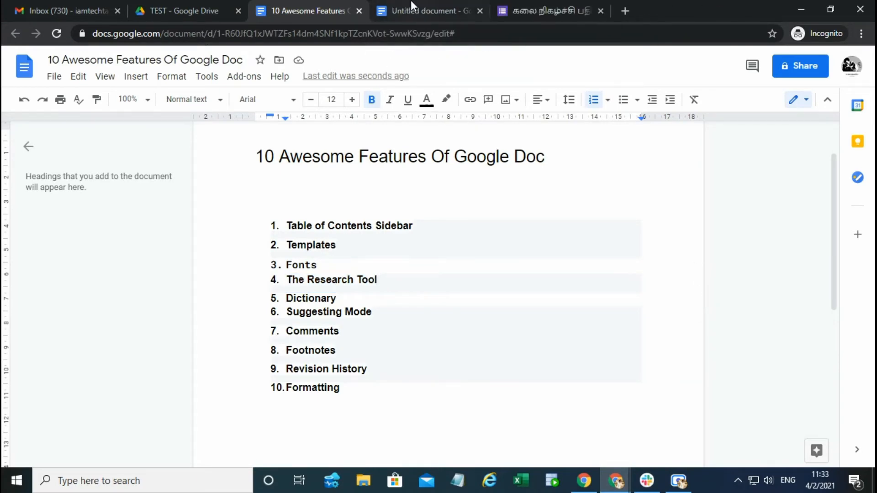
Step: Delete all content of the Untitled document, glance at the feature list and return to the emptied document
click(411, 3)
key(ctrl+a)
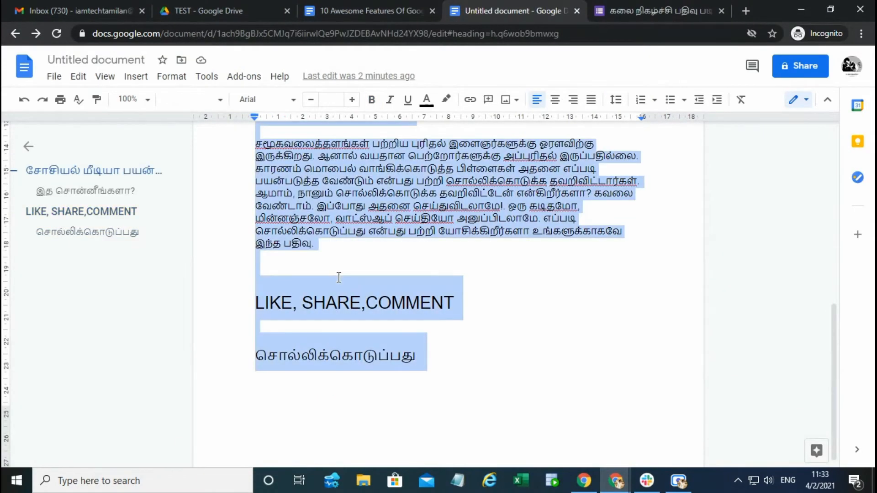
key(BackSpace)
click(416, 3)
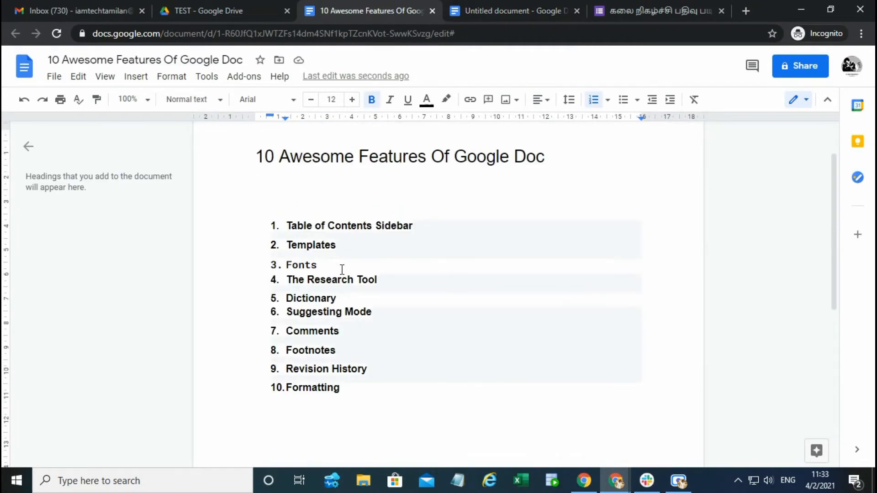
click(483, 3)
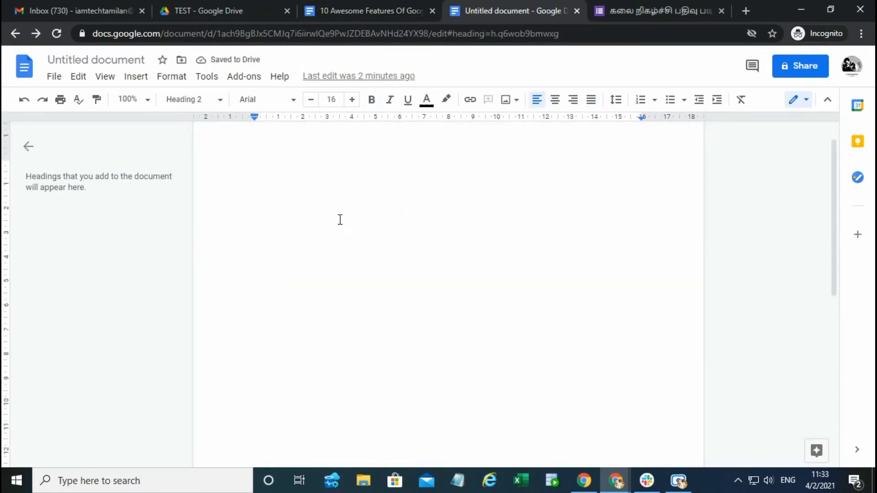
Step: Enter the word "Horse" in the empty Untitled document
text(hORS)
key(BackSpace)
key(BackSpace)
key(BackSpace)
key(BackSpace)
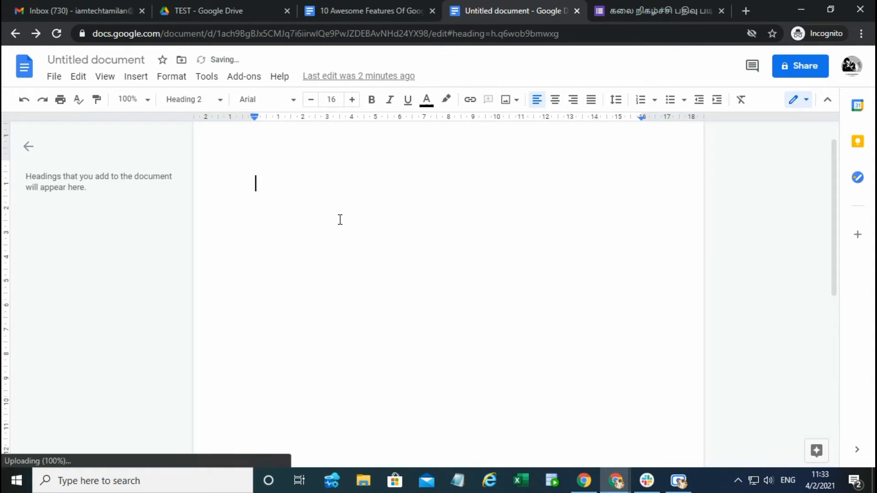
text(Horse)
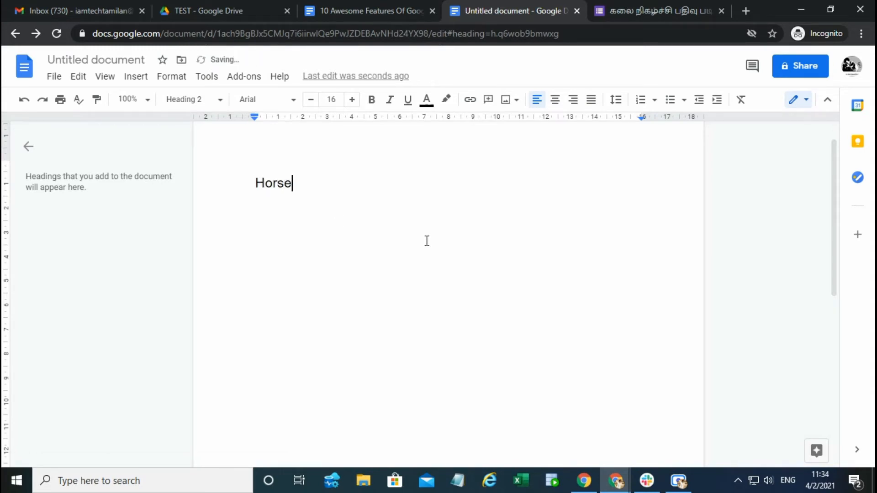
Step: Explore the word "Horse" from the document and look through its web results
double_click(277, 183)
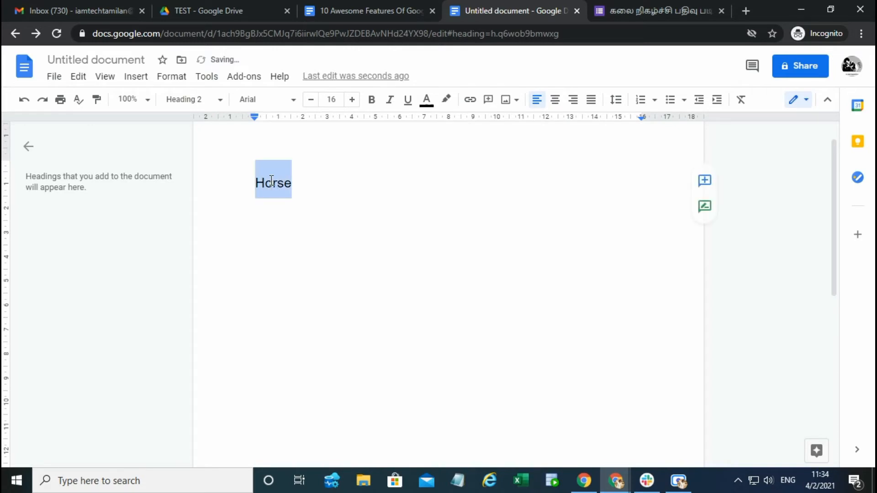
right_click(272, 186)
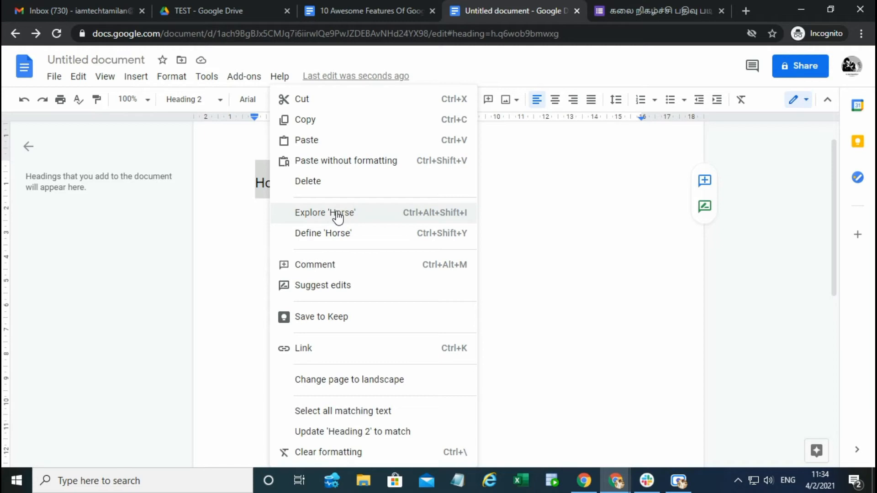
click(338, 213)
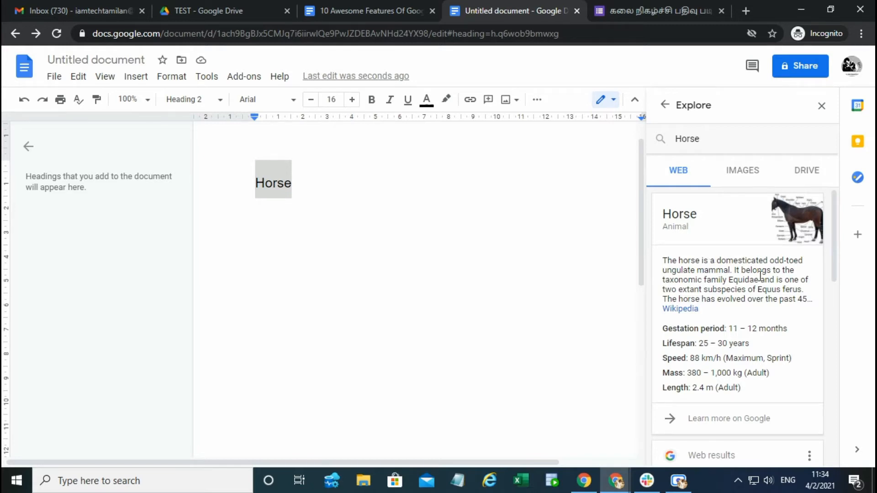
scroll(760, 278, down, 2)
scroll(749, 275, up, 2)
click(325, 184)
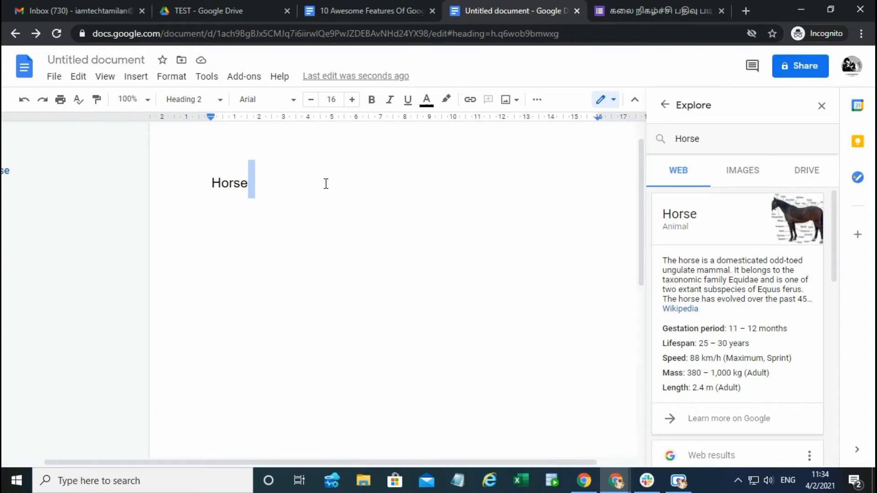
Step: Run Explore on "Horse" again and review the animal facts and web links it offers
double_click(226, 183)
right_click(244, 184)
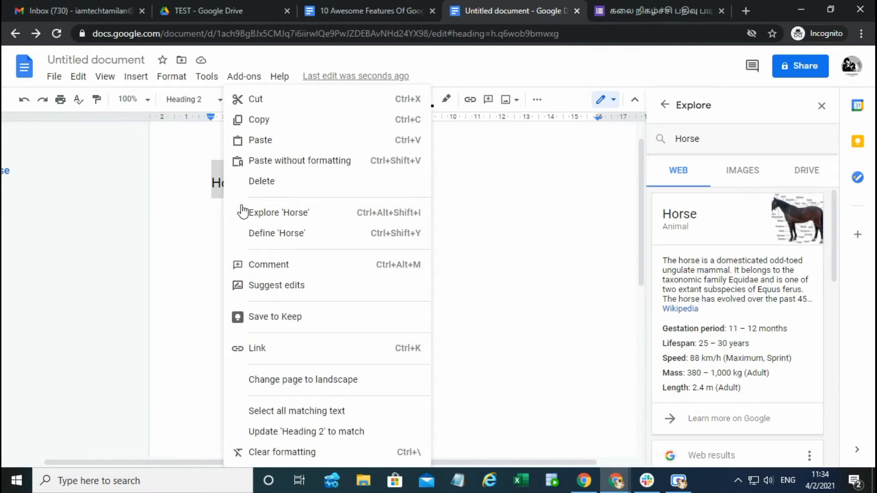
click(425, 215)
scroll(768, 295, down, 4)
scroll(754, 307, down, 4)
scroll(753, 307, up, 5)
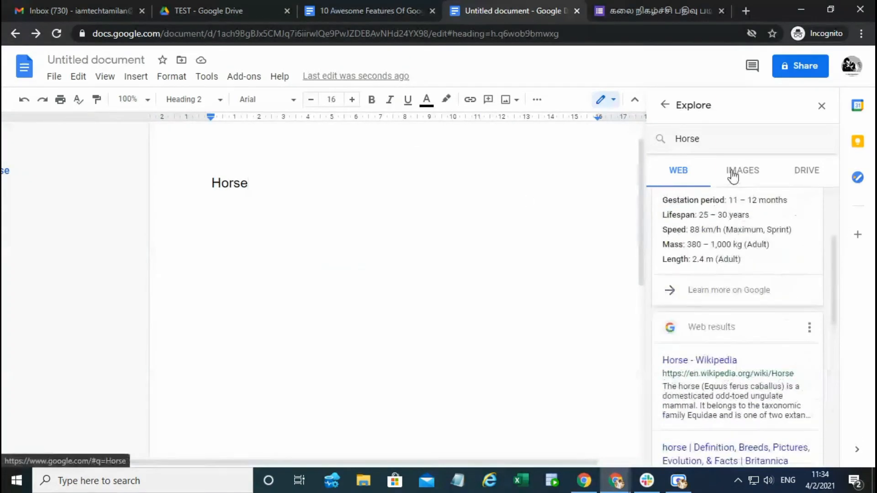
Step: Insert the Explore image of the brown horse grazing on grass on a new line below the Horse heading
click(735, 172)
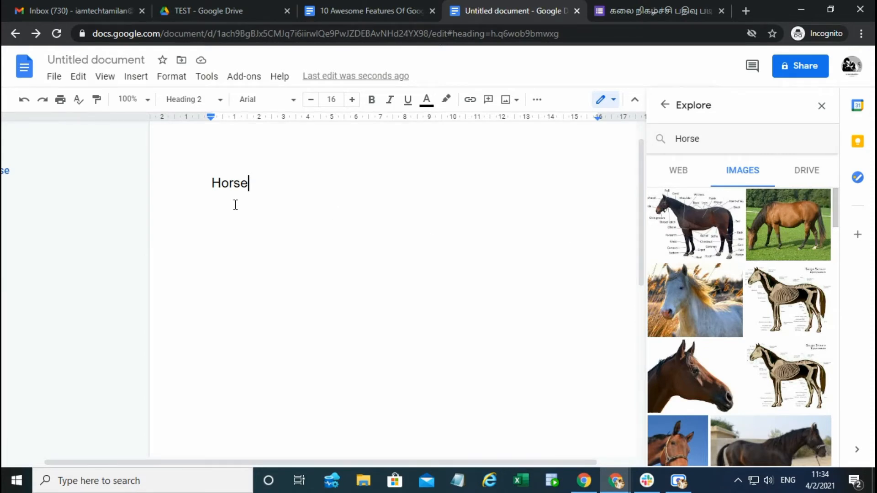
key(Return)
mouse_move(790, 233)
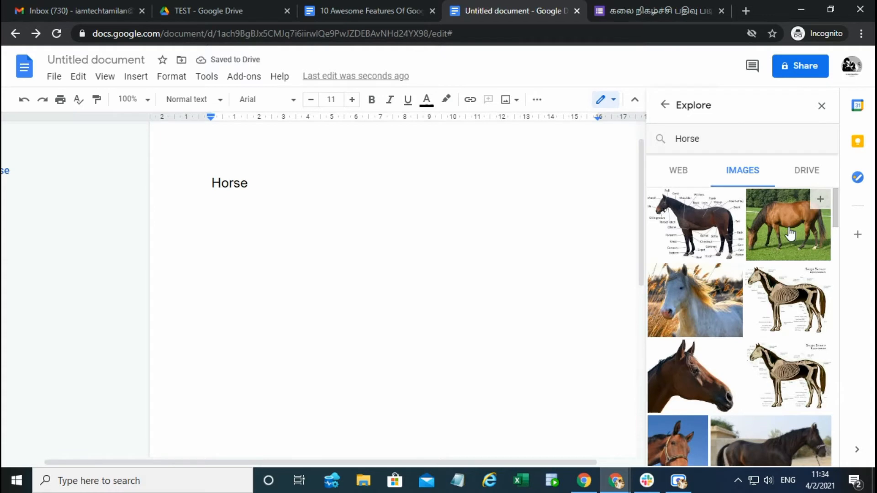
click(821, 201)
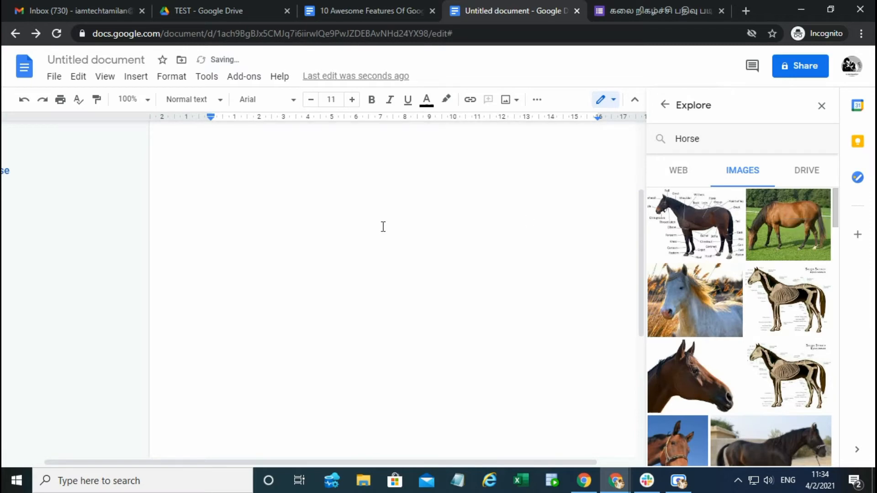
scroll(388, 261, up, 3)
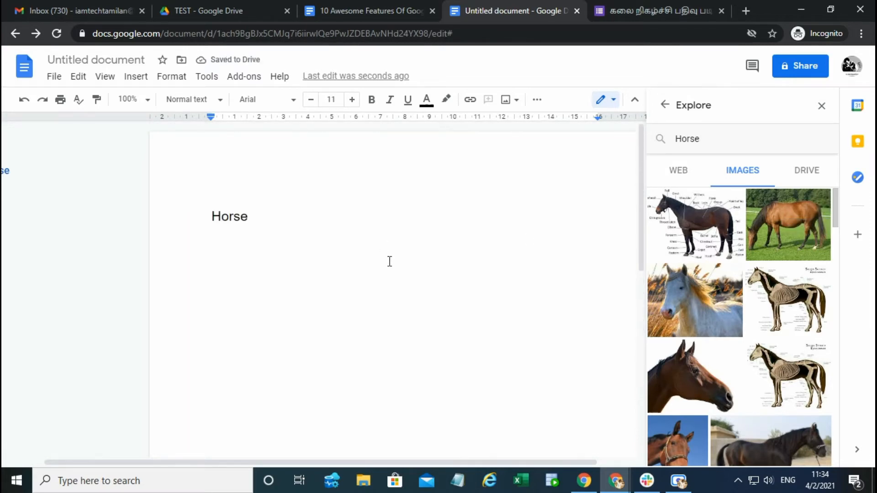
Step: Crop the upper and left parts off the inserted horse picture, and undo the crop
click(327, 292)
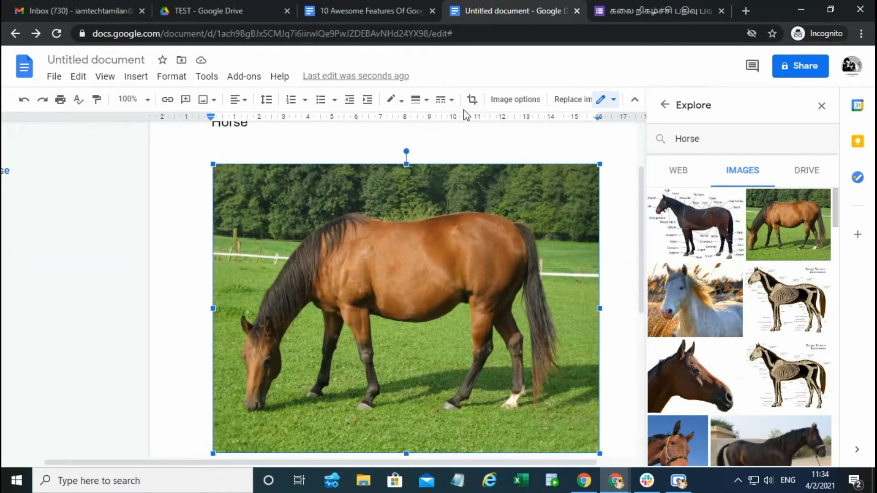
click(472, 99)
drag(219, 166, 249, 231)
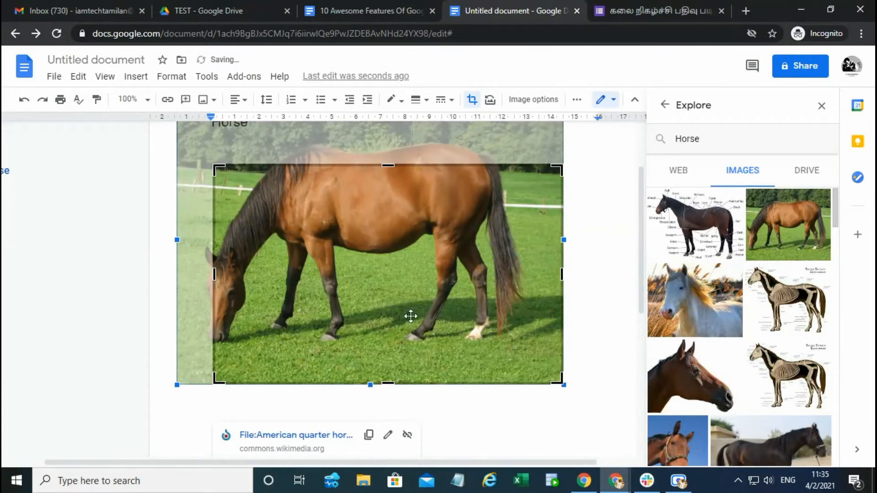
scroll(495, 255, up, 2)
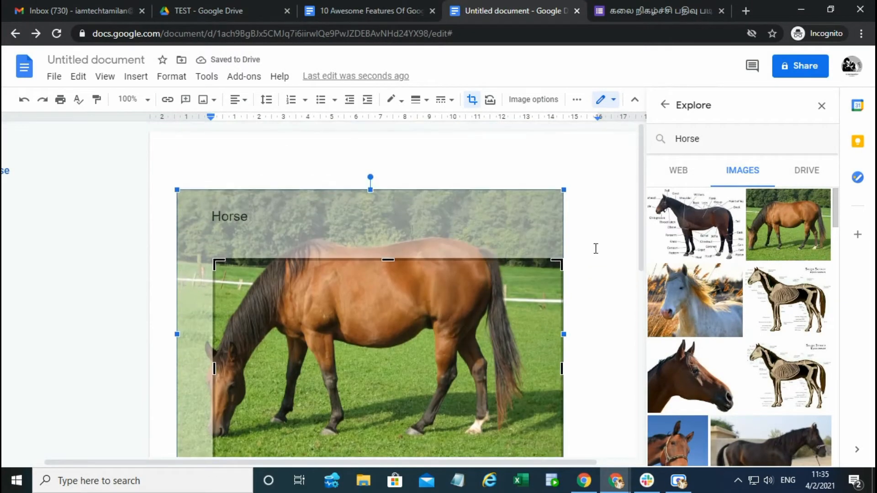
click(597, 246)
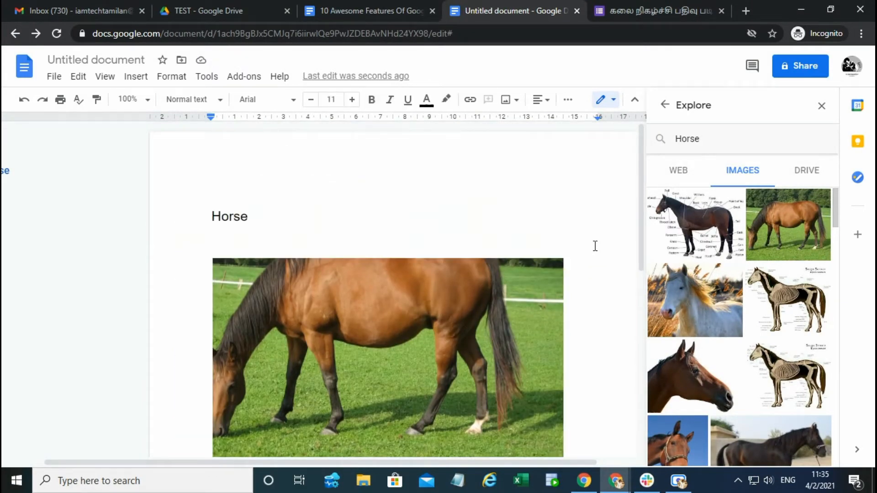
key(ctrl+z)
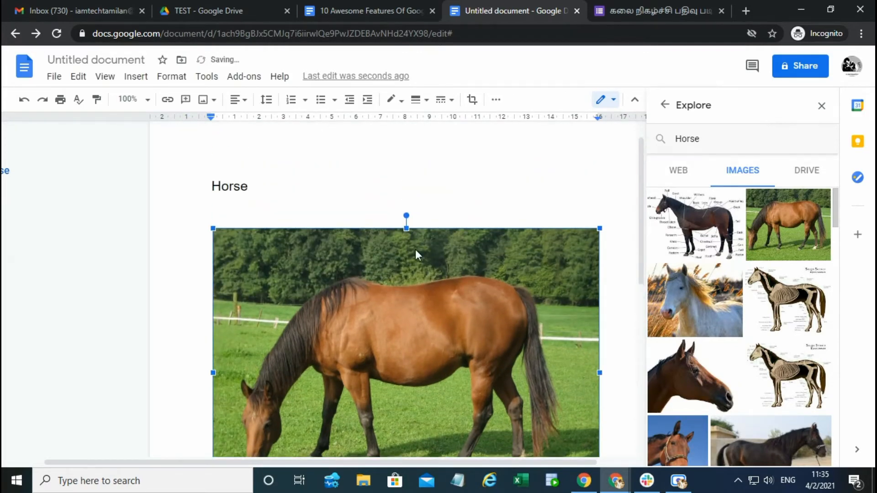
Step: View the Google Drive results for "Horse" in Explore and select the Horse heading in the document
click(803, 174)
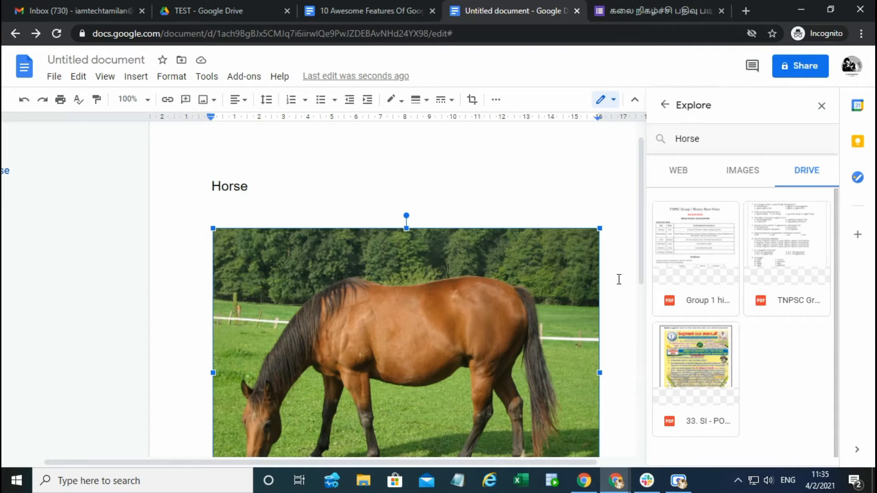
double_click(227, 187)
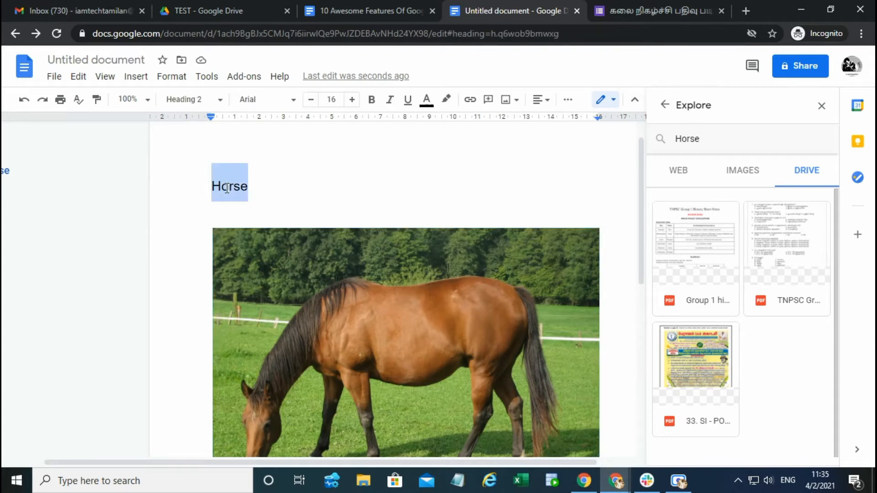
Step: Delete the inserted horse picture below the Horse heading
click(310, 188)
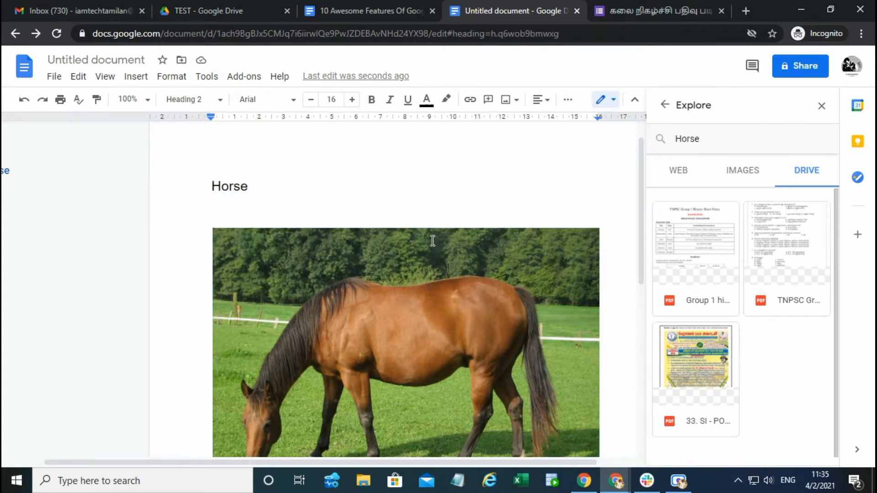
click(457, 246)
key(Delete)
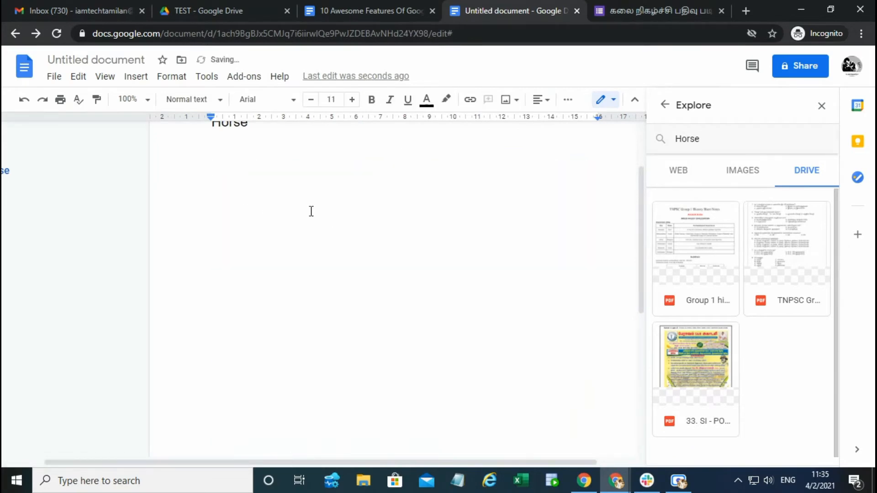
Step: Highlight the Dictionary item in the 10 Awesome Features list and return to the untitled document
key(ctrl+shift+Tab)
double_click(283, 297)
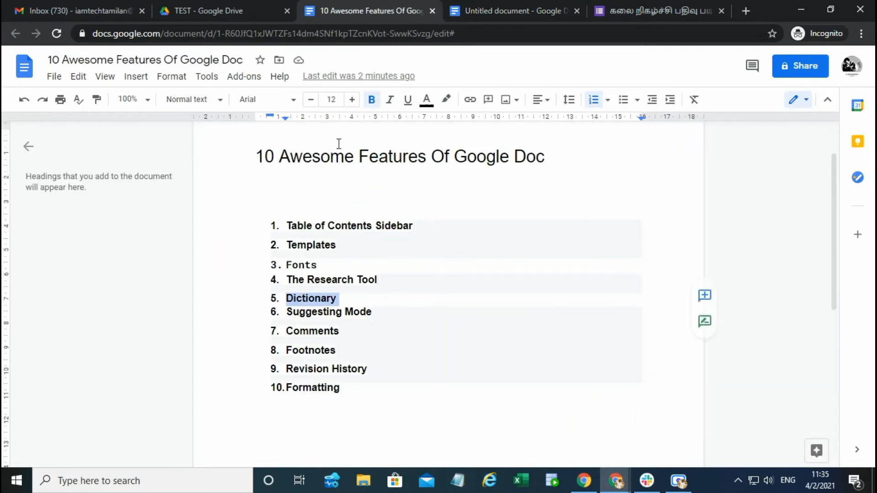
click(212, 10)
click(350, 6)
key(ctrl+Tab)
Step: Close Explore and look up the dictionary definition of the heading word "Horse"
double_click(219, 222)
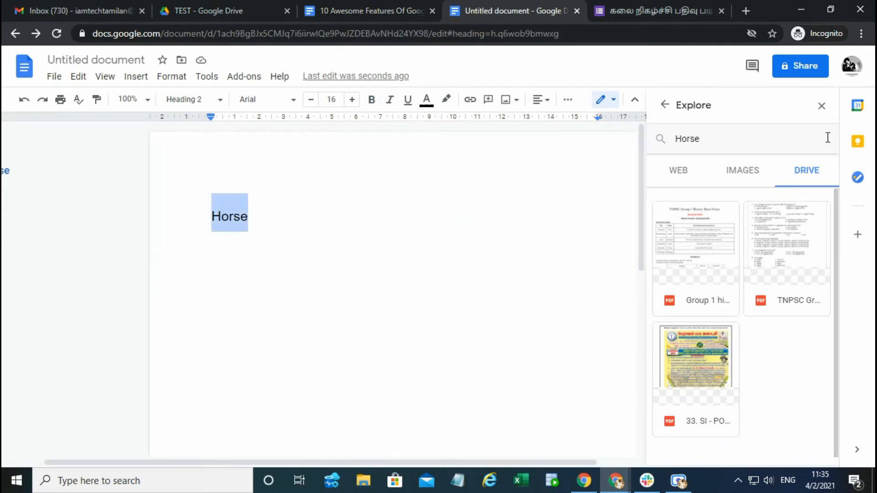
click(821, 105)
right_click(275, 217)
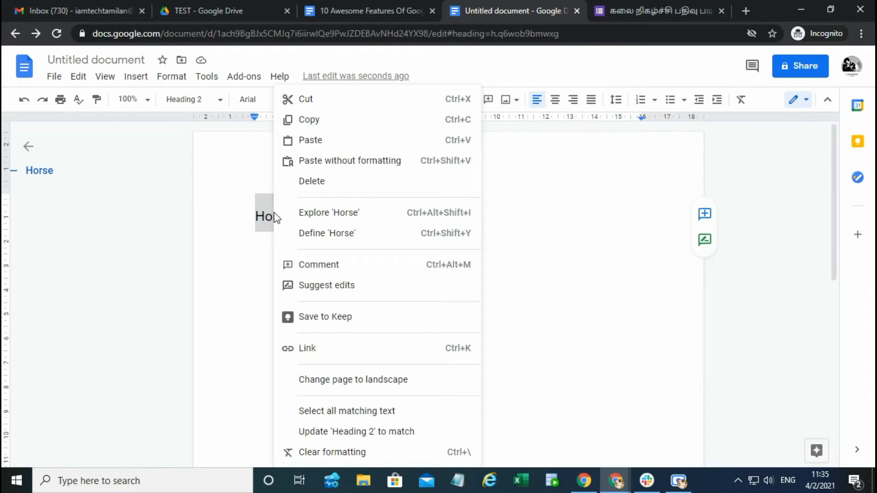
click(309, 233)
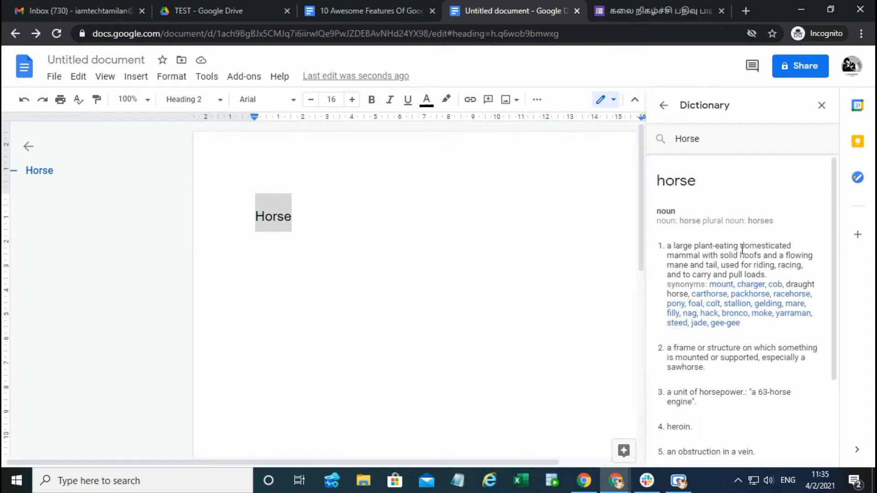
Step: Read through the noun and verb definitions and the synonyms of "horse" in the Dictionary
drag(668, 246, 750, 380)
scroll(715, 358, up, 3)
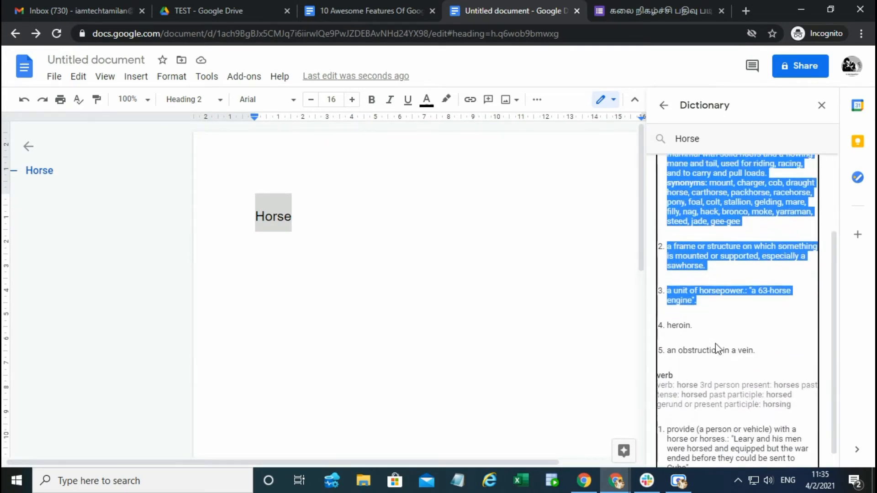
click(670, 247)
drag(670, 247, 696, 308)
click(762, 350)
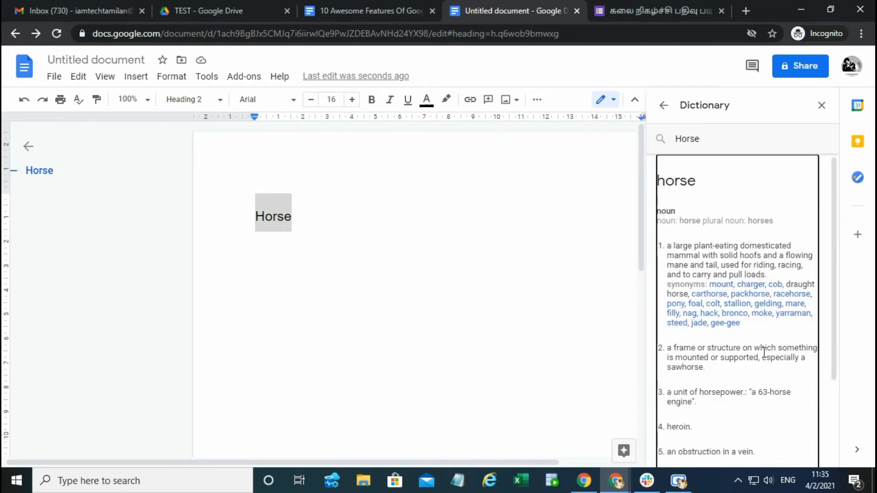
scroll(763, 351, down, 3)
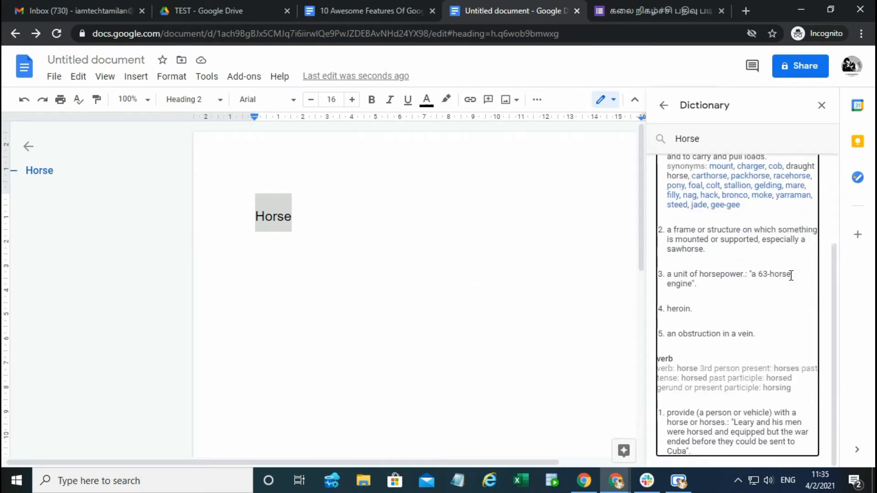
scroll(710, 274, up, 3)
drag(668, 246, 703, 304)
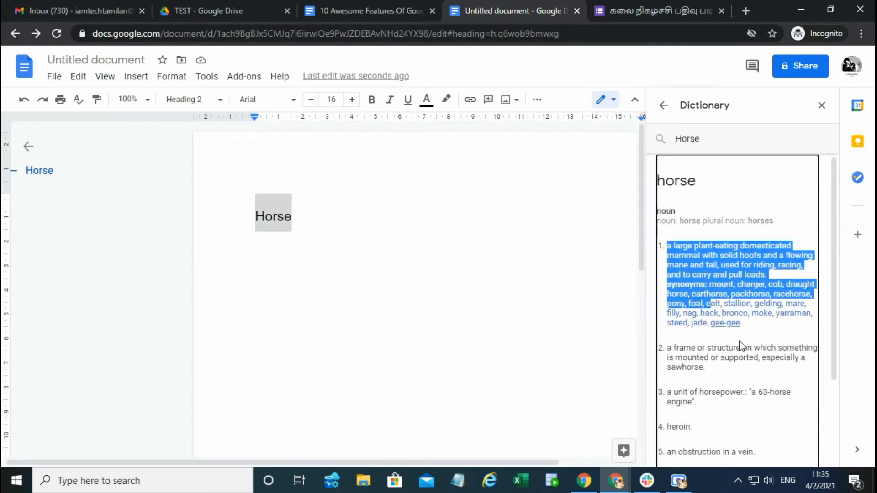
click(767, 357)
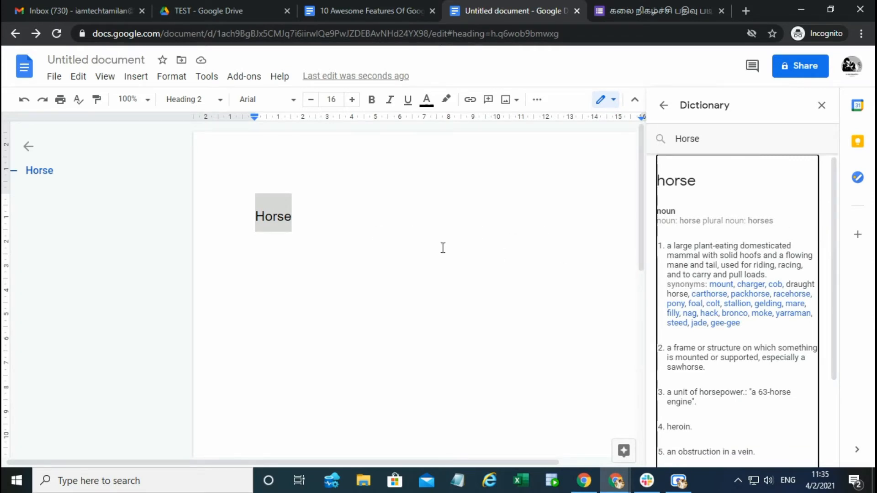
click(279, 218)
double_click(232, 217)
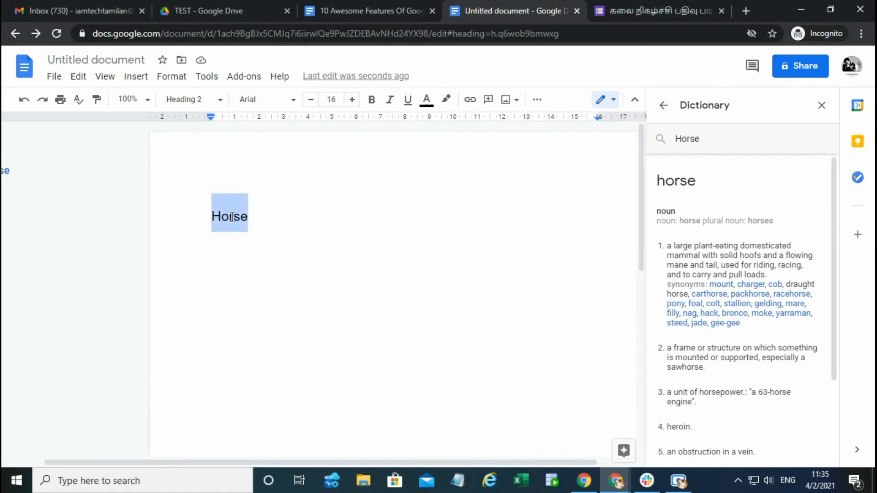
drag(715, 255, 751, 297)
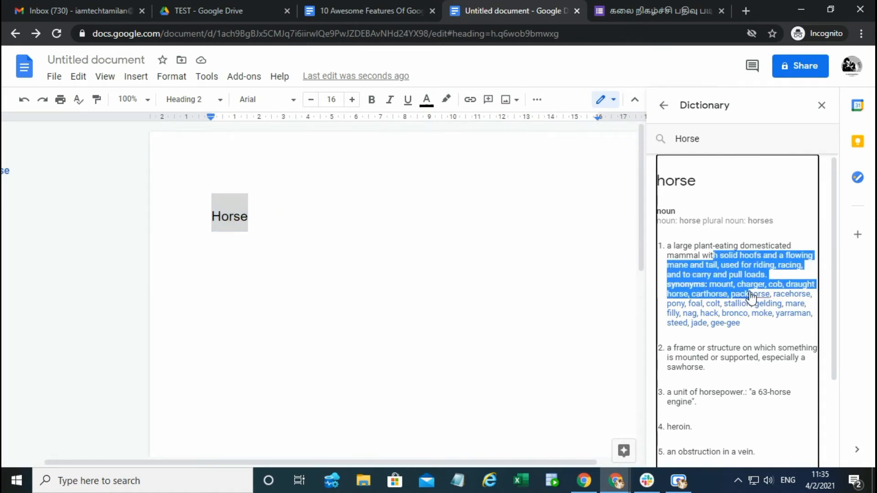
click(709, 260)
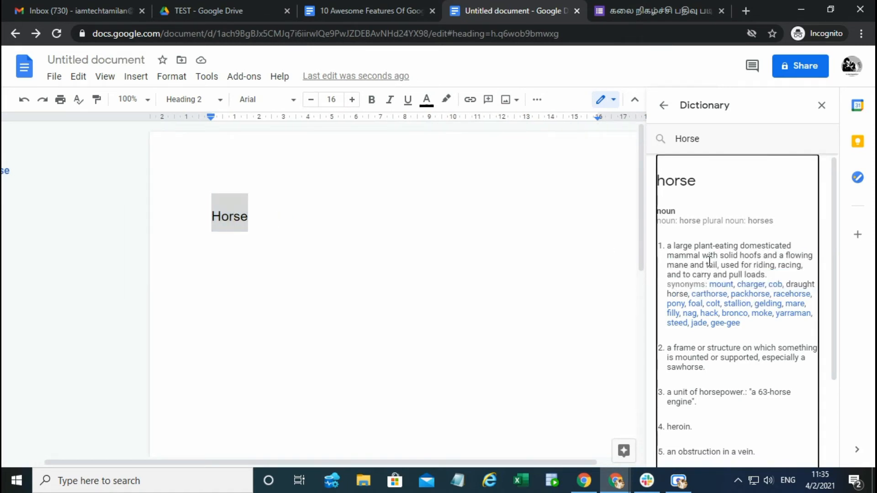
Step: Highlight the Suggesting Mode item in the 10 Awesome Features list and go back to the untitled document
click(355, 1)
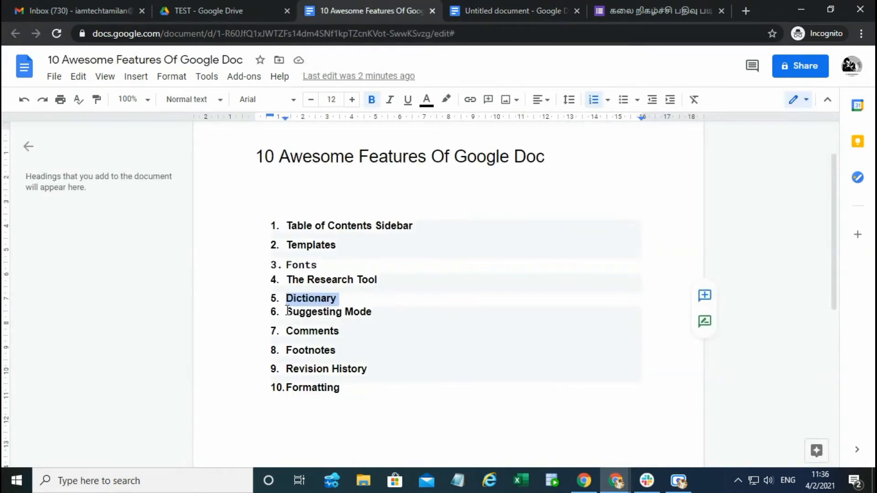
drag(286, 312, 382, 316)
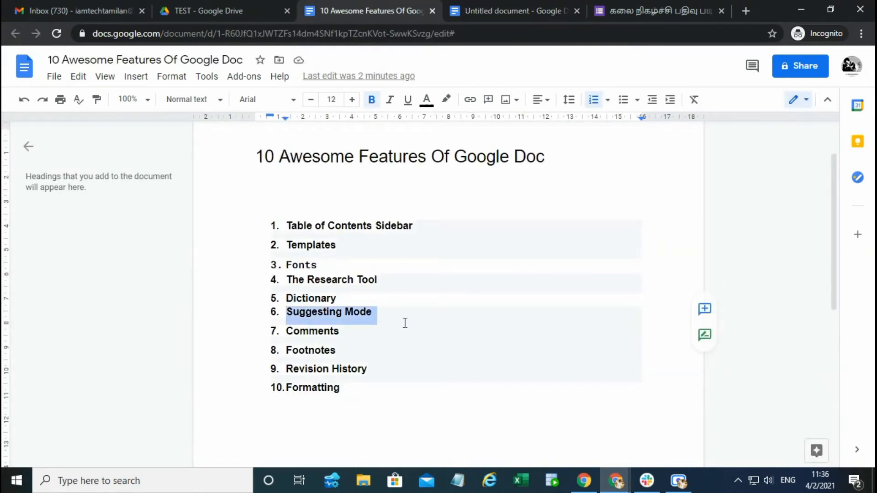
click(496, 12)
Step: Replace the whole document content with the first dictionary definition of "horse", copied without its synonyms
click(277, 208)
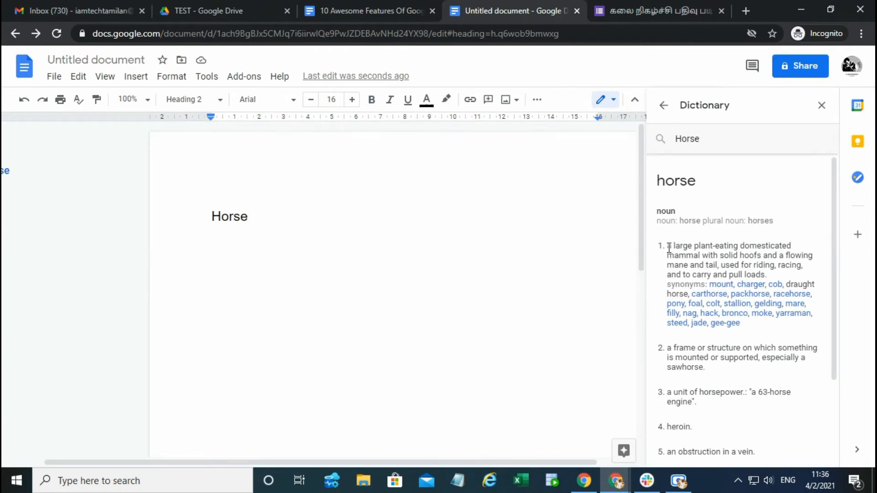
drag(666, 246, 772, 275)
key(ctrl+c)
click(280, 219)
key(ctrl+a)
key(ctrl+v)
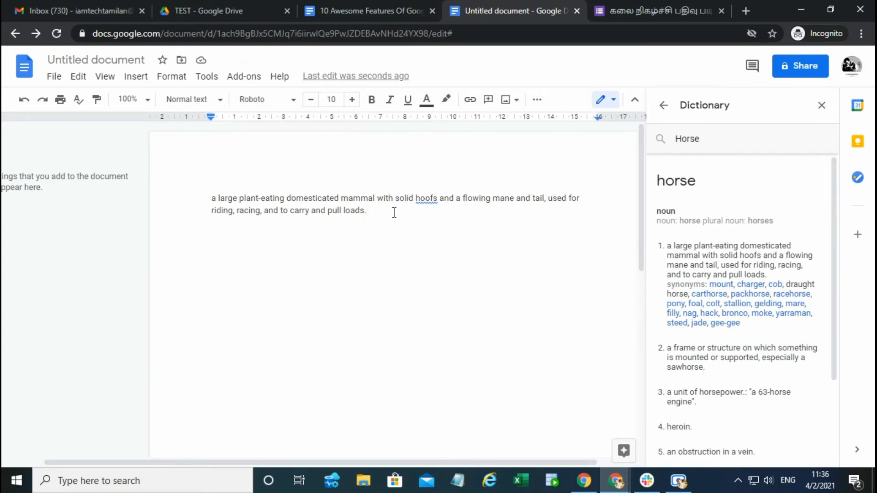
Step: Close the Dictionary and change the pasted sentence's last word to "load"
click(820, 106)
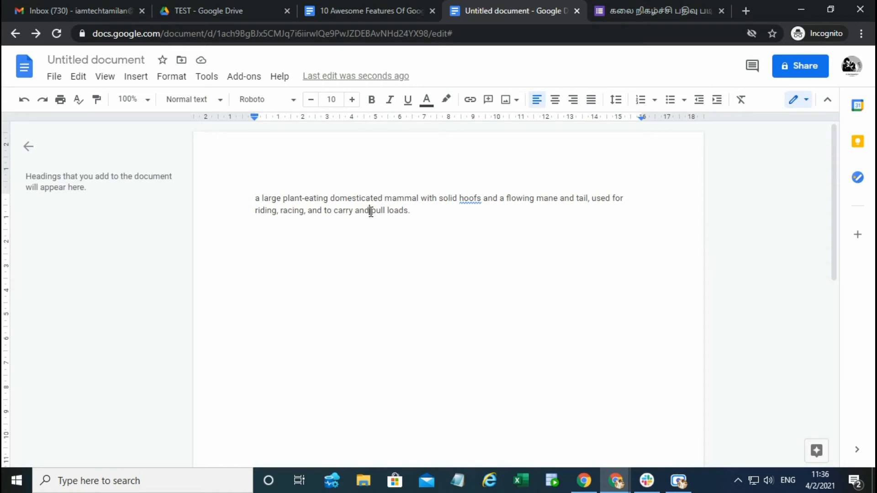
drag(370, 211, 407, 211)
click(407, 211)
key(BackSpace)
Step: Switch the document to Suggesting mode and add the comment "Loads" to the word "load"
click(801, 102)
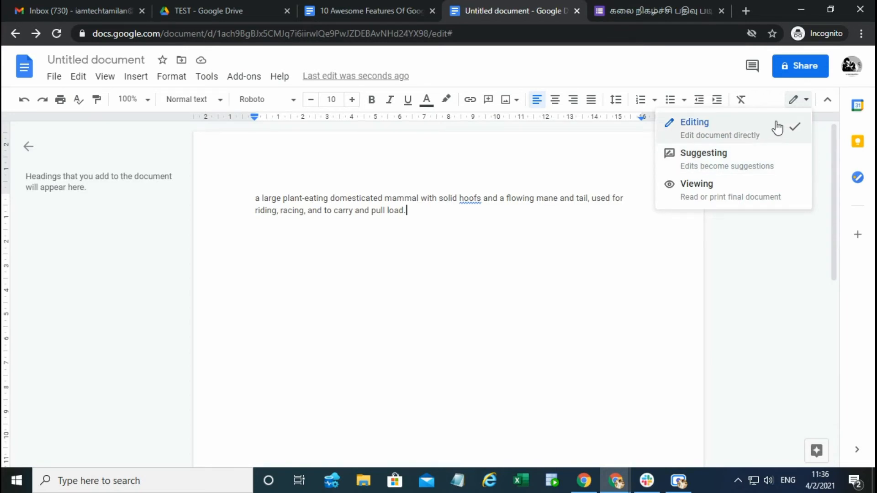
click(714, 158)
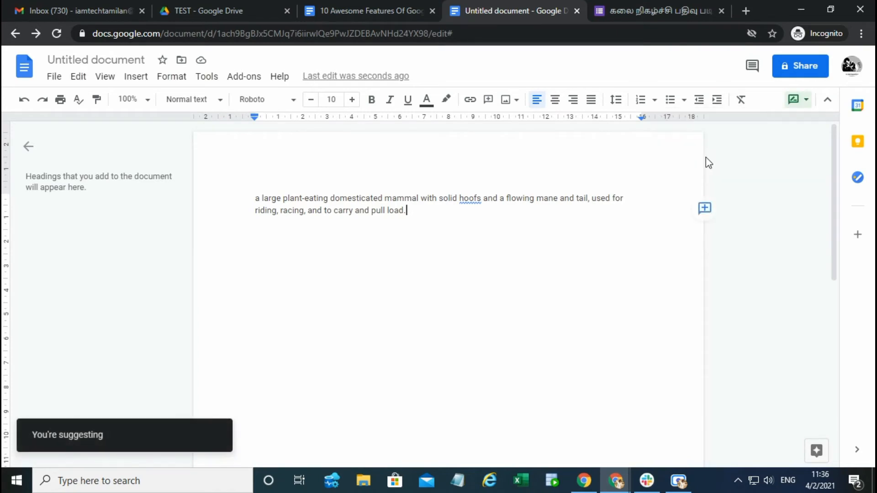
double_click(395, 211)
click(708, 222)
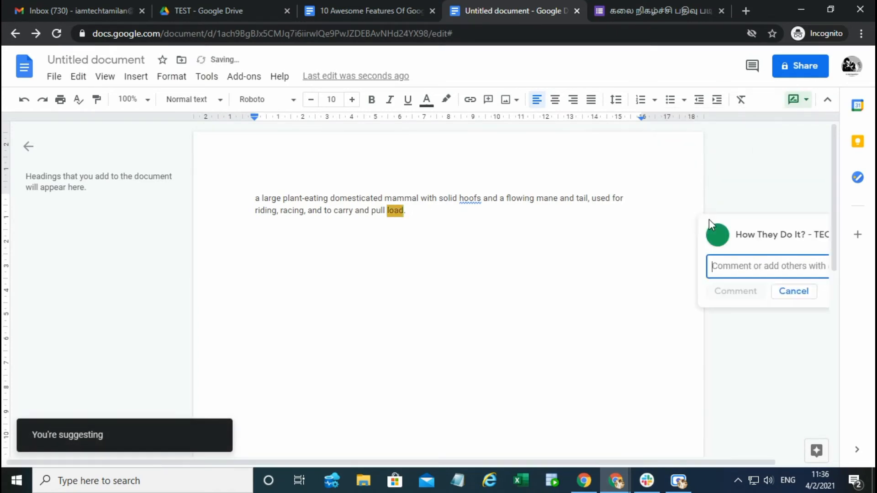
text(Loads)
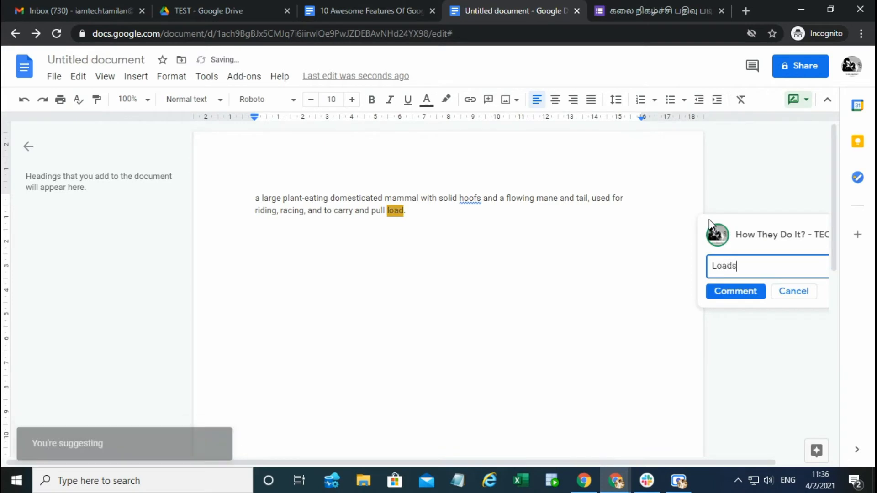
click(736, 292)
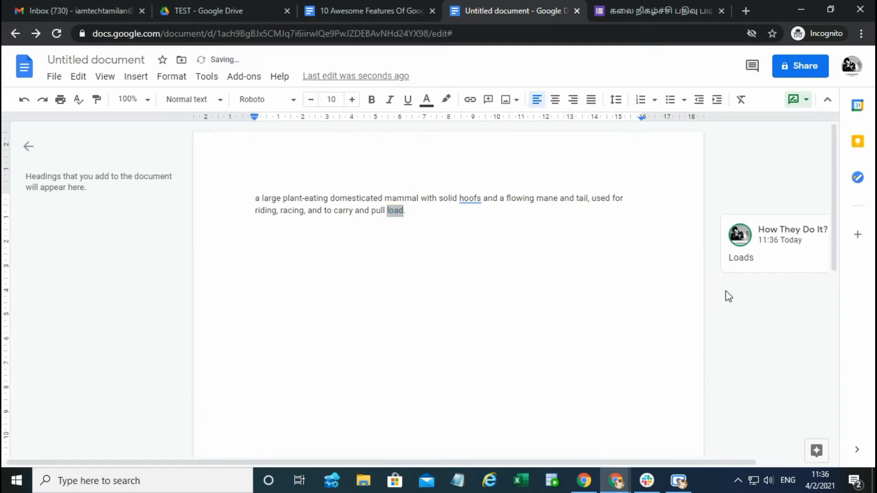
Step: Suggest replacing the word "load" at the end of the sentence with "loads"
drag(707, 464, 780, 461)
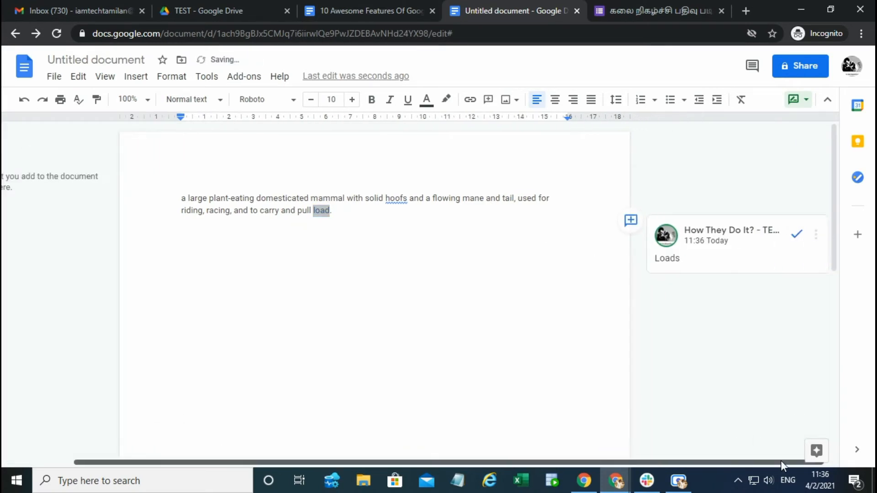
click(329, 211)
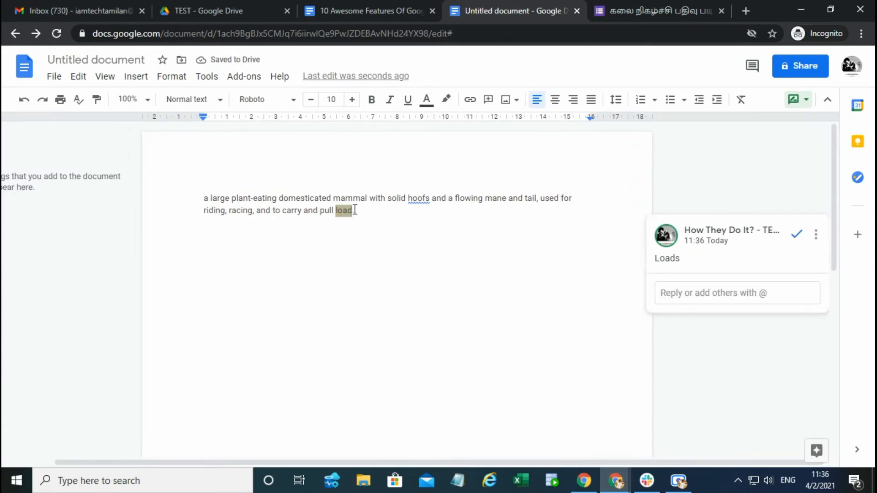
key(ctrl+BackSpace)
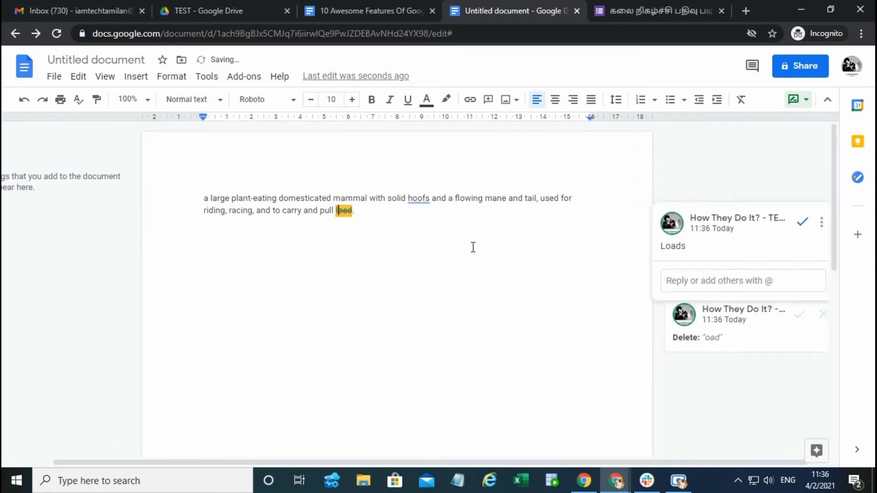
text(loadsload)
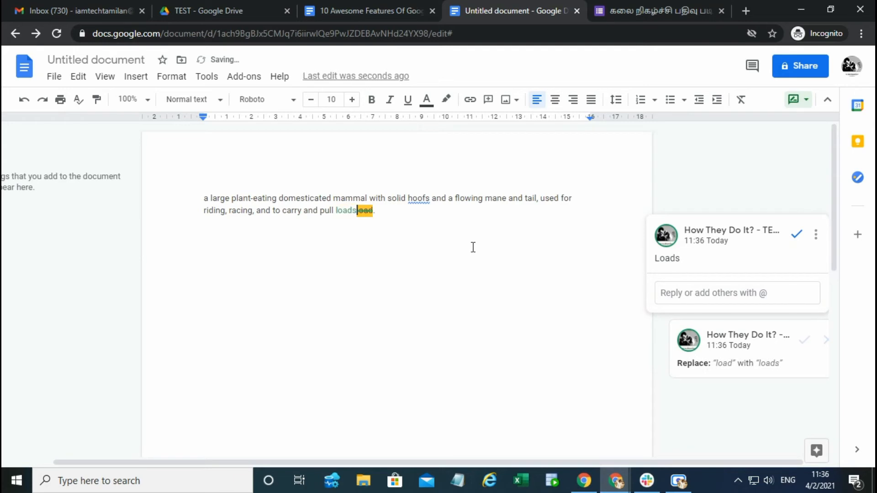
click(417, 245)
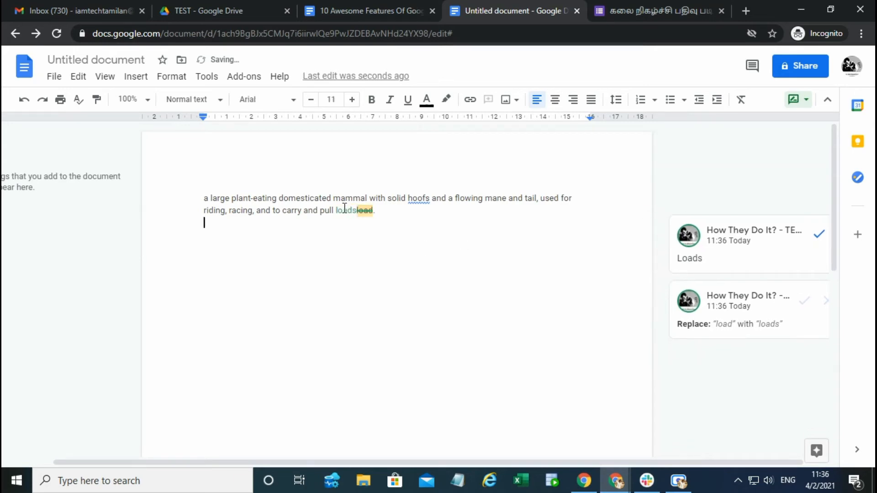
Step: Resolve the "Loads" comment and accept the suggestion replacing "load" with "loads"
click(817, 236)
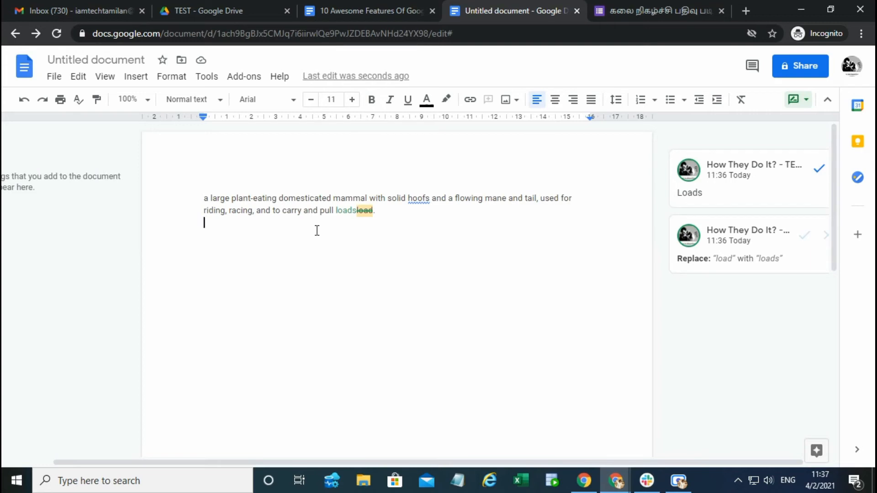
click(819, 173)
click(347, 210)
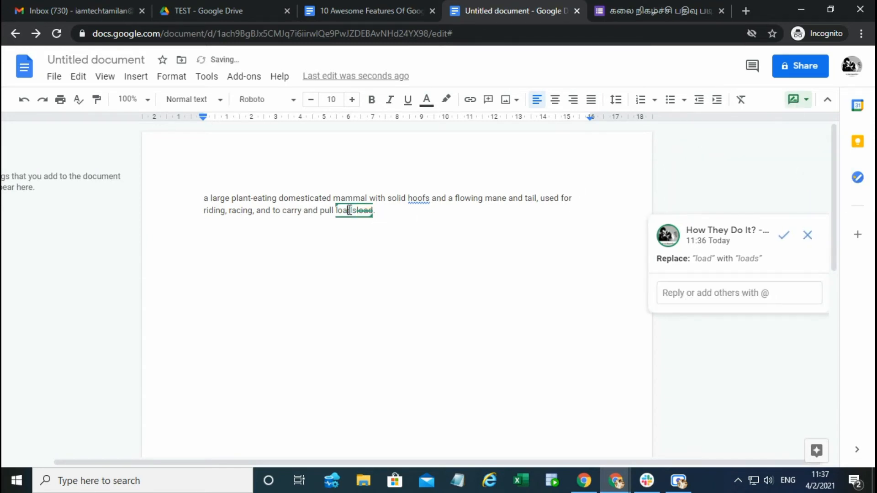
click(782, 235)
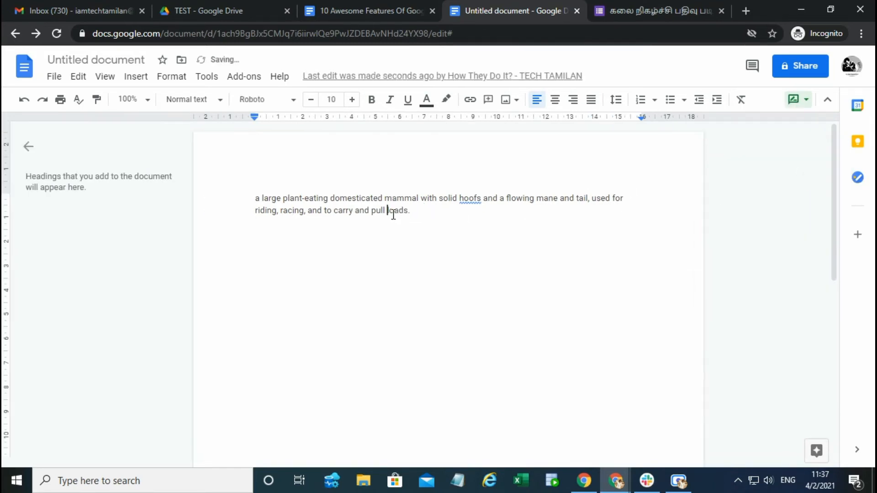
Step: Check the available document modes and keep the untitled document in Suggesting mode
drag(414, 209, 388, 210)
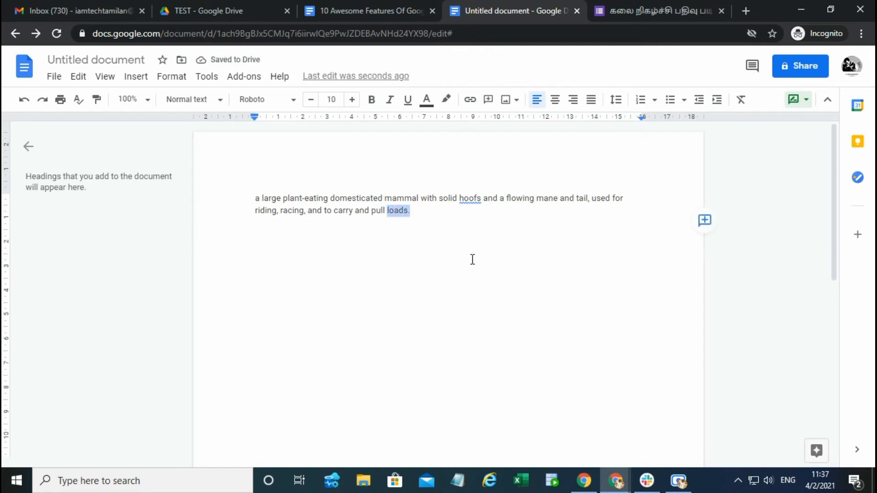
double_click(463, 215)
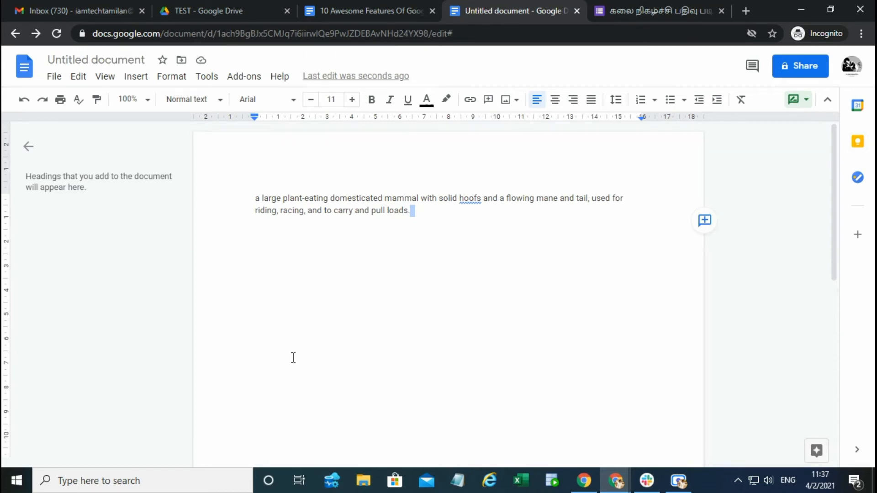
click(806, 99)
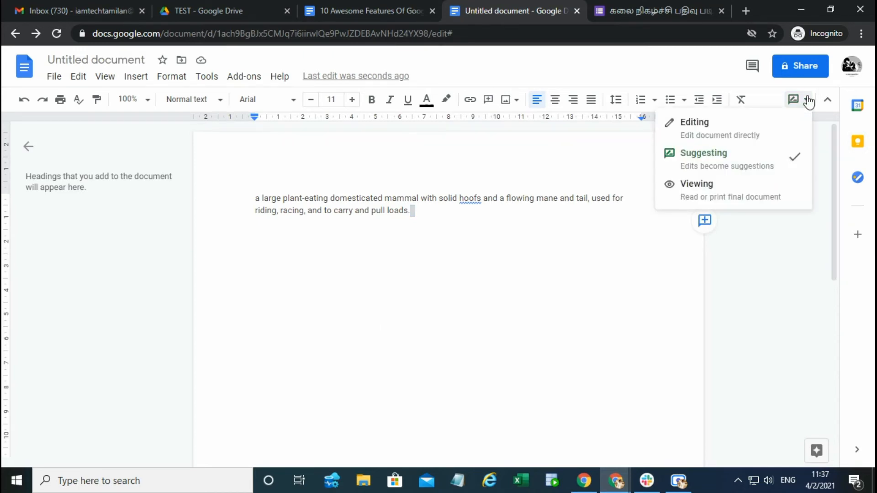
click(775, 160)
key(Return)
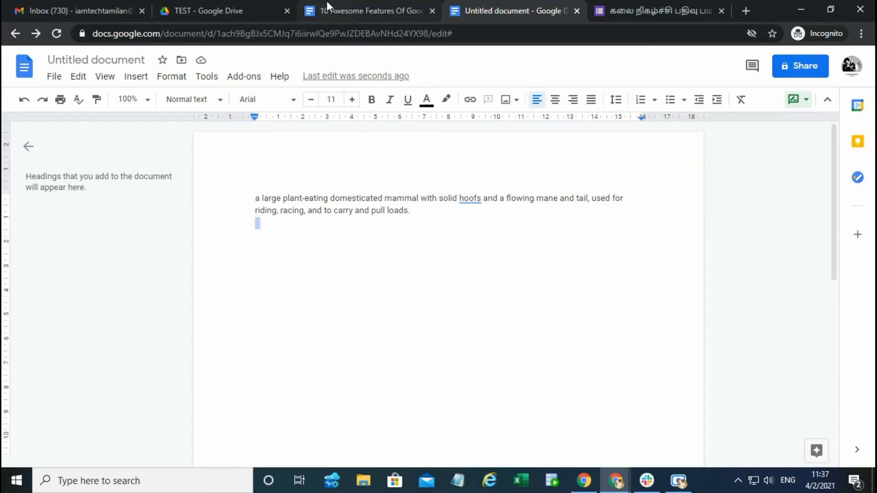
Step: Highlight "Comments" in the 10 Awesome Features Of Google Doc list and return to the untitled document
click(393, 1)
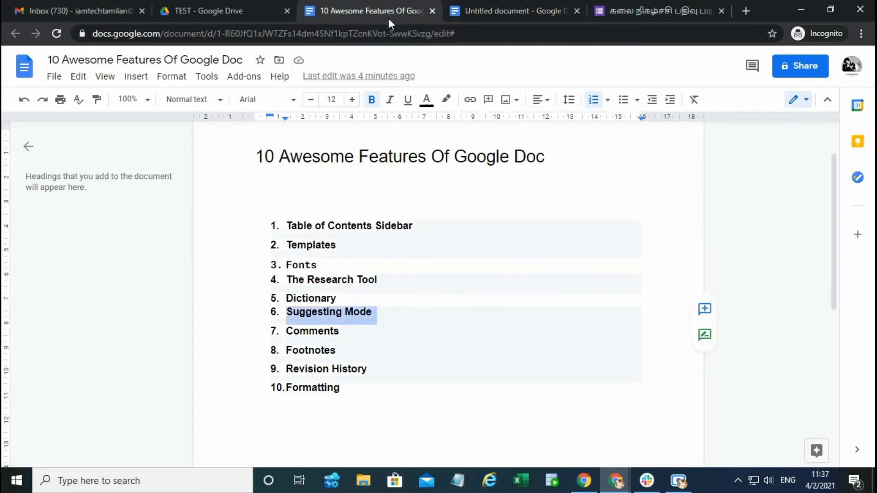
double_click(289, 333)
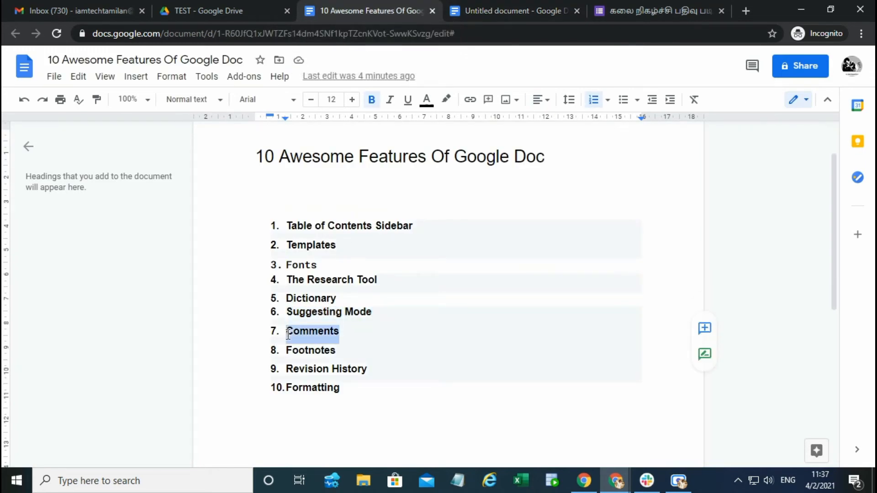
click(485, 8)
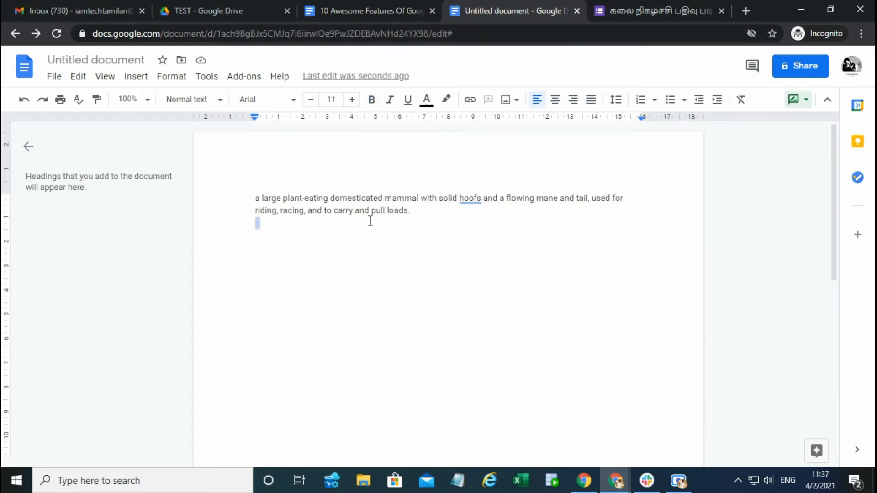
Step: Add the comment "nice to see" to the word "loads" at the end of the sentence
double_click(400, 211)
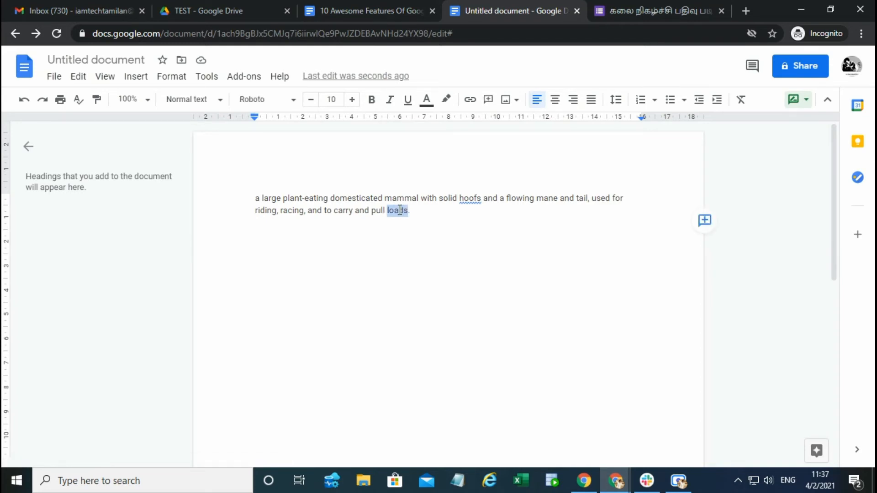
right_click(400, 210)
click(392, 210)
right_click(392, 210)
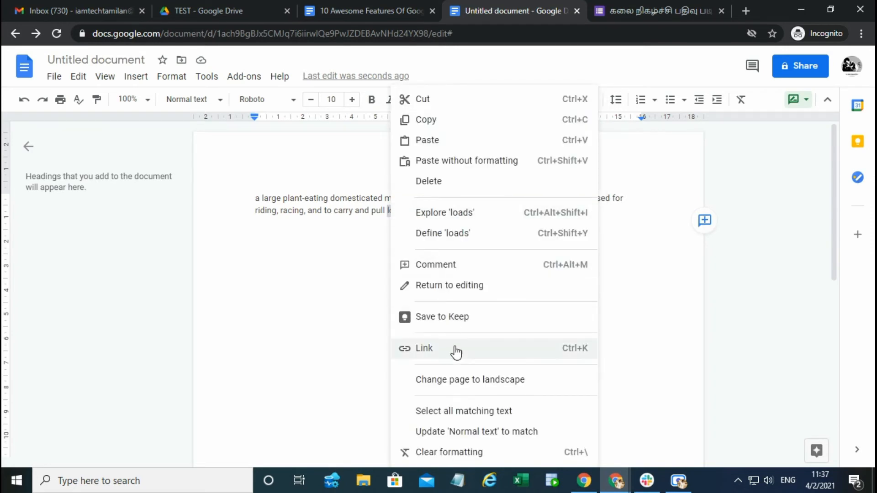
click(440, 263)
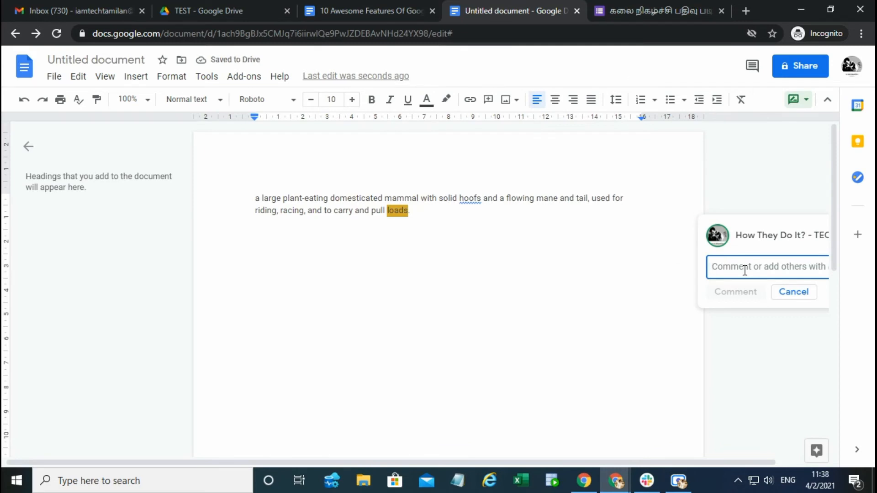
text(nice to see)
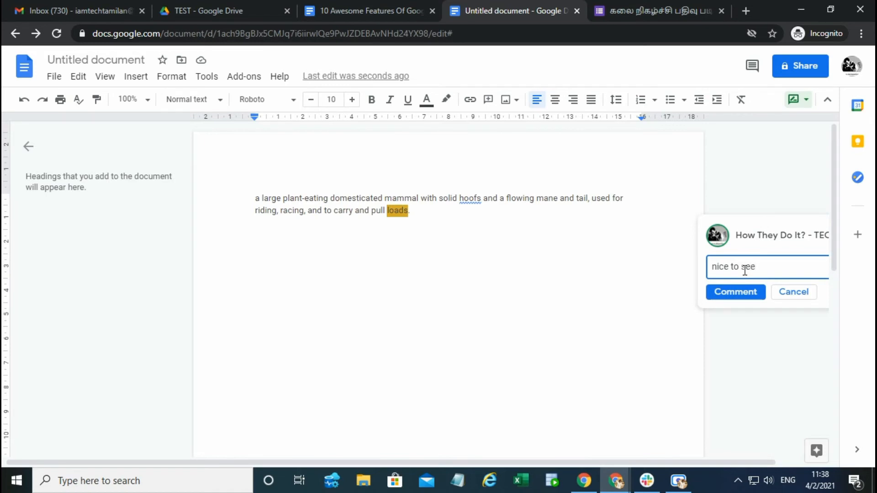
click(763, 294)
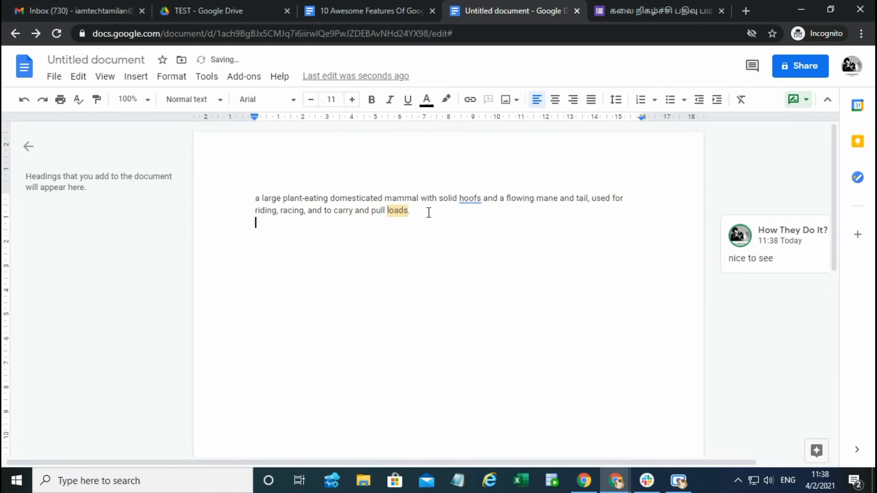
Step: View the comment attached to the word "loads" and leave it again
click(390, 210)
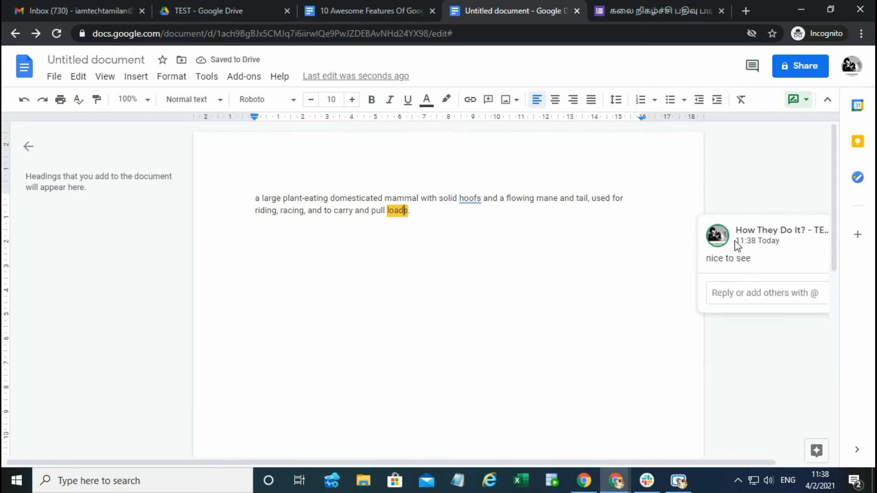
click(464, 238)
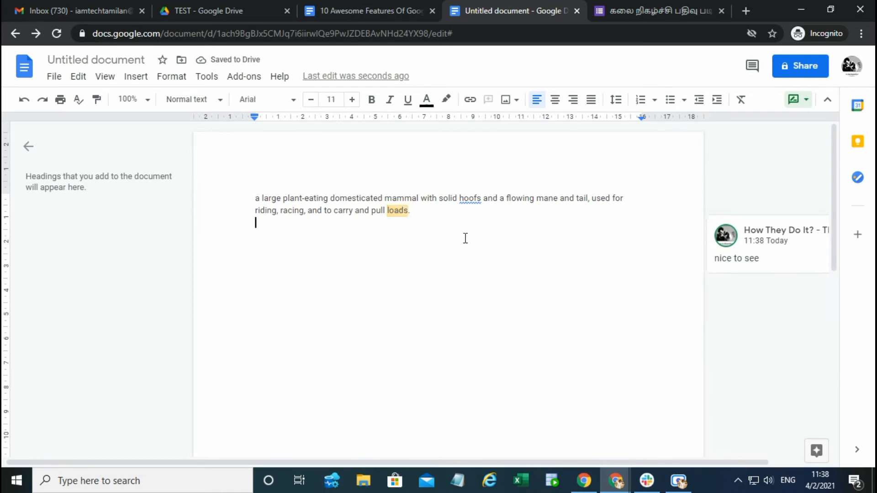
click(388, 210)
click(428, 209)
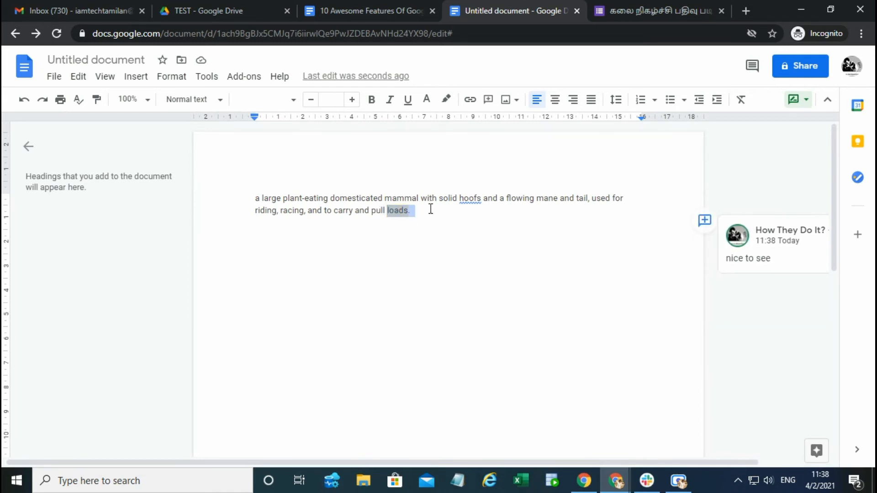
click(387, 221)
Step: Reply "thanks" to the "nice to see" comment on the word "loads"
click(397, 211)
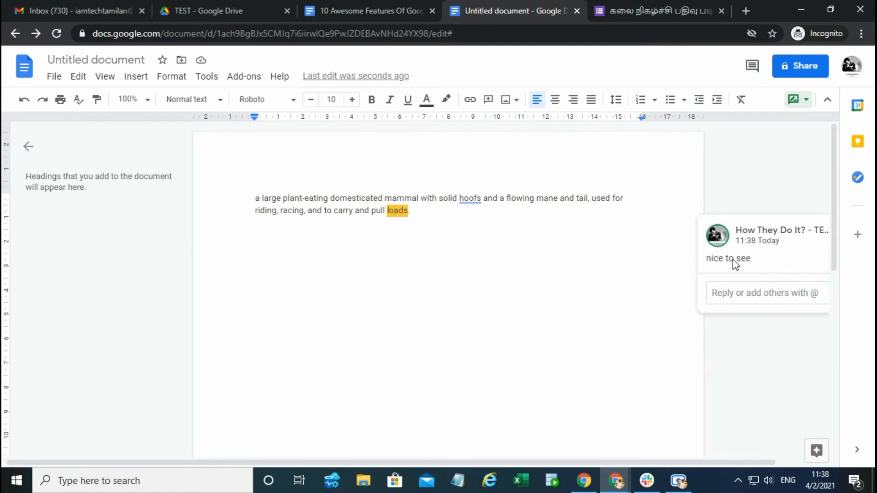
click(738, 296)
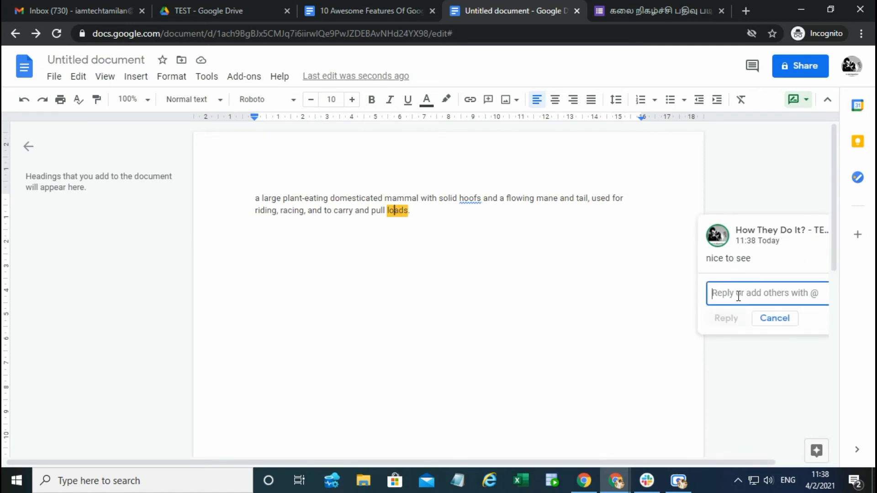
text(t)
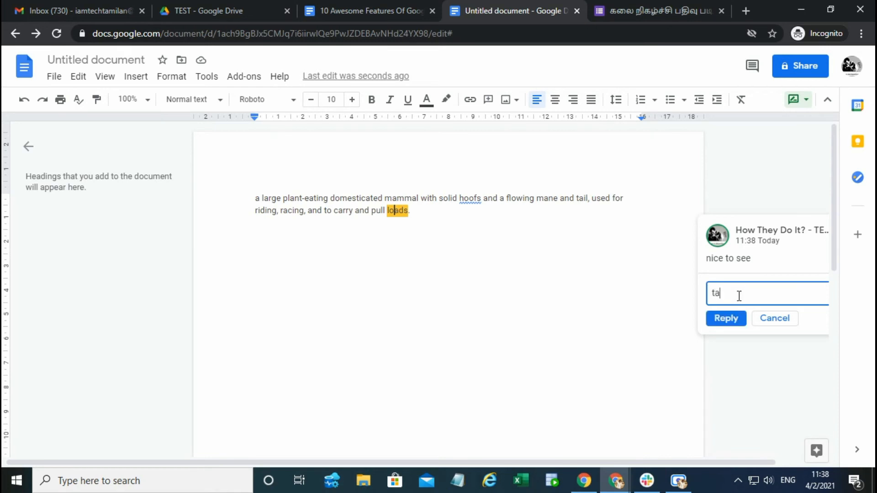
text(hanks)
key(Return)
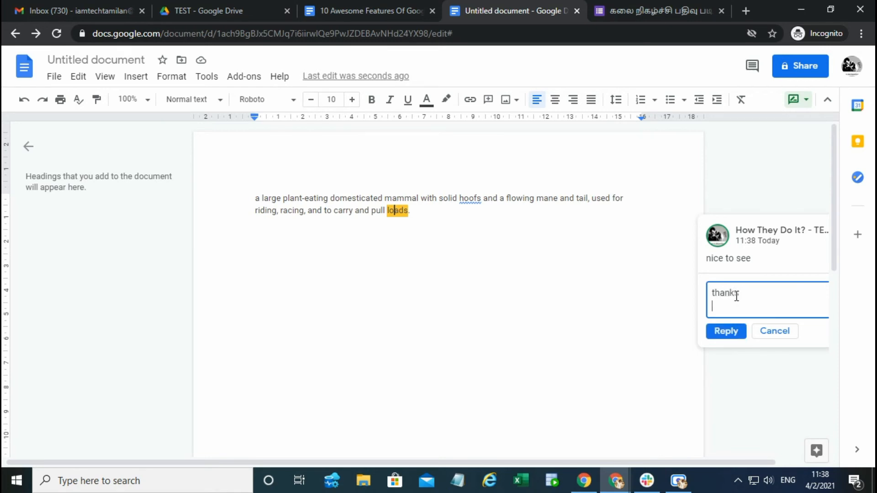
click(725, 331)
click(431, 234)
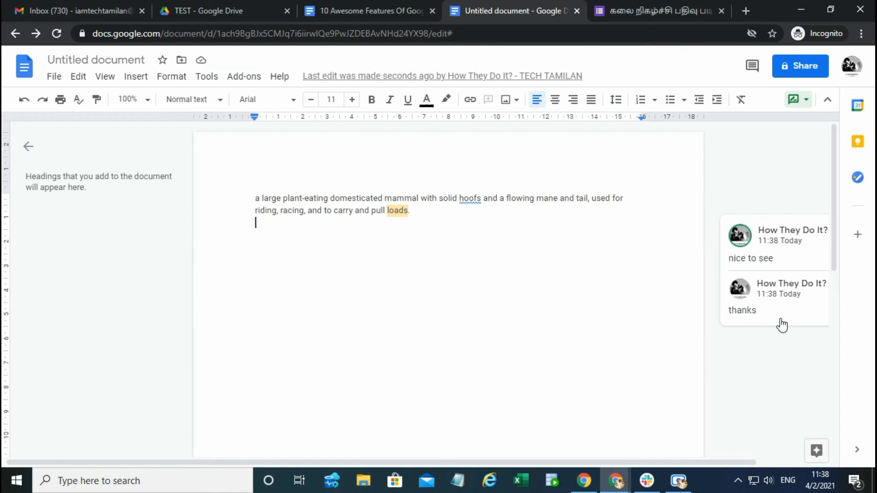
click(438, 215)
Step: Highlight "Footnotes" in the 10 Awesome Features Of Google Doc list and go back to the untitled document
click(392, 6)
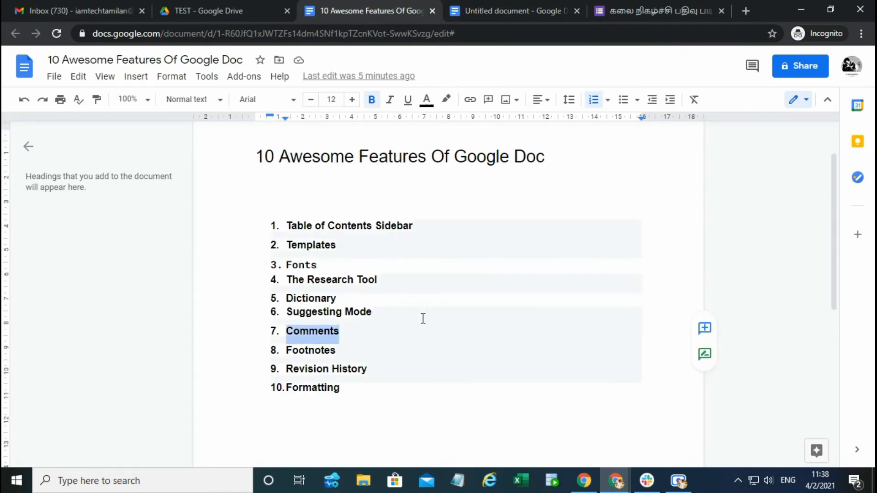
scroll(421, 319, down, 3)
click(295, 203)
double_click(298, 219)
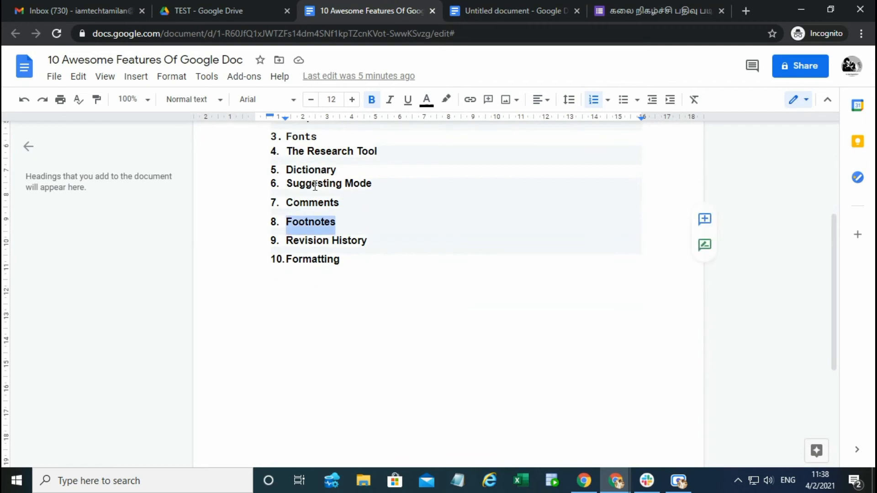
click(525, 7)
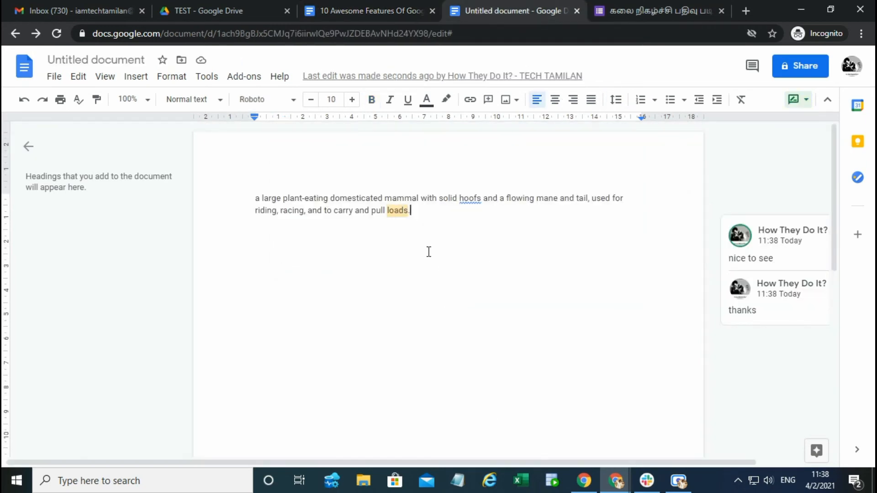
Step: Insert a footnote on the empty line below the sentence while in Suggesting mode
click(426, 210)
drag(275, 201, 397, 201)
click(455, 229)
click(137, 81)
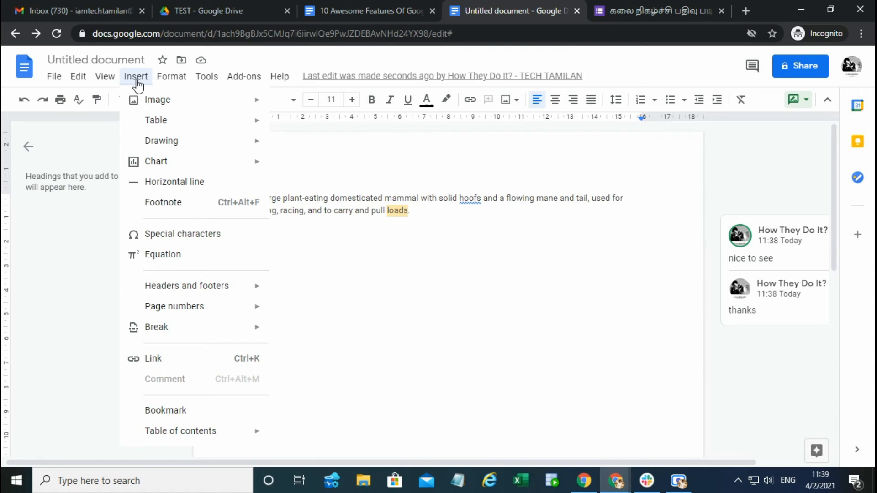
click(163, 203)
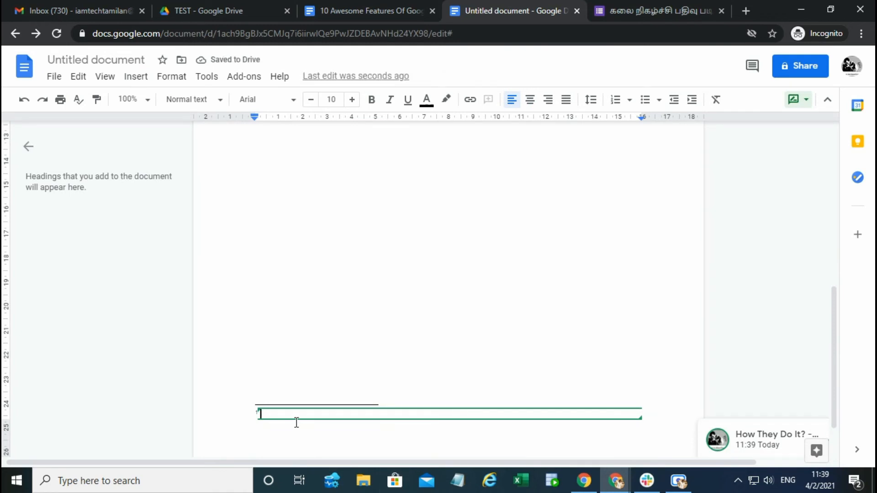
Step: Switch the document to Editing mode and insert a second footnote on the line below the sentence
click(798, 99)
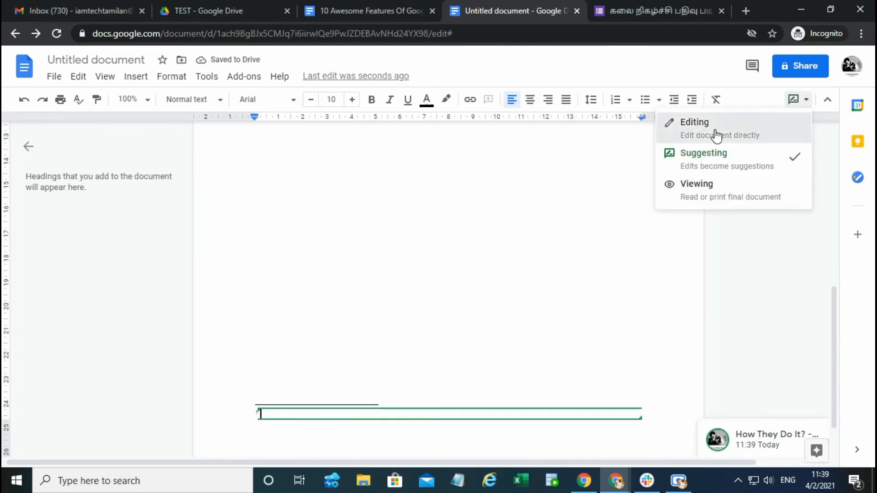
click(714, 132)
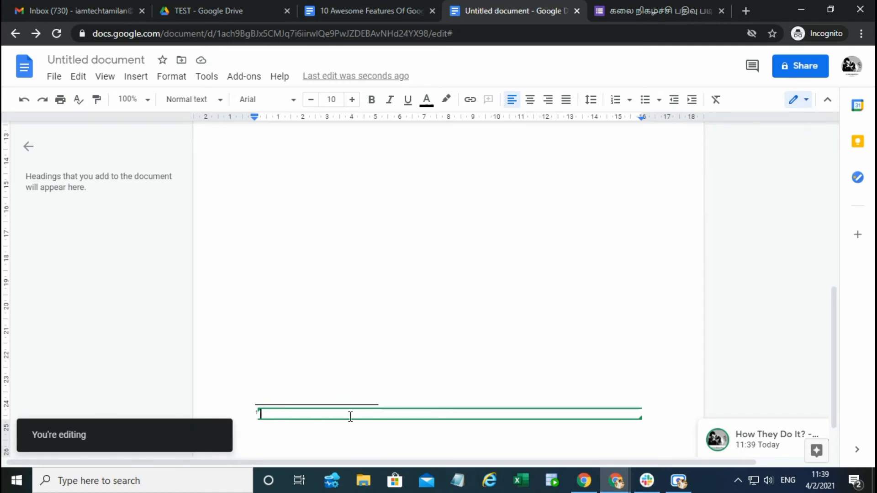
click(139, 78)
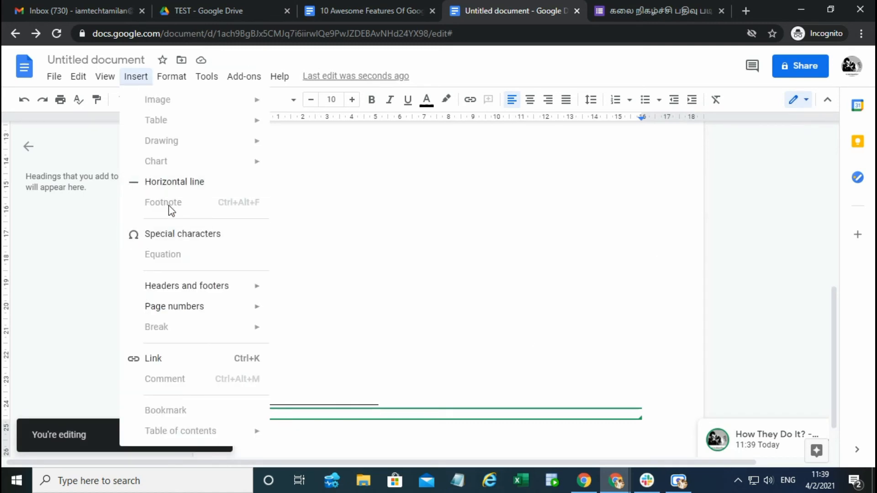
click(482, 272)
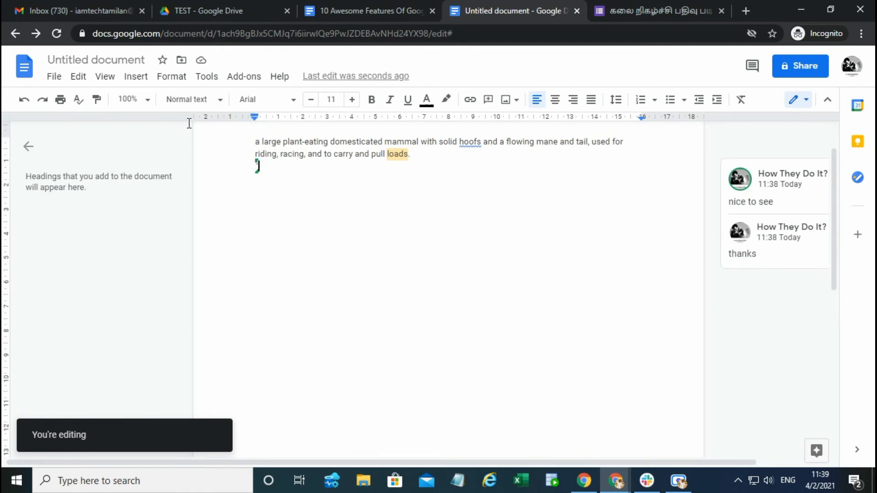
click(137, 78)
click(165, 203)
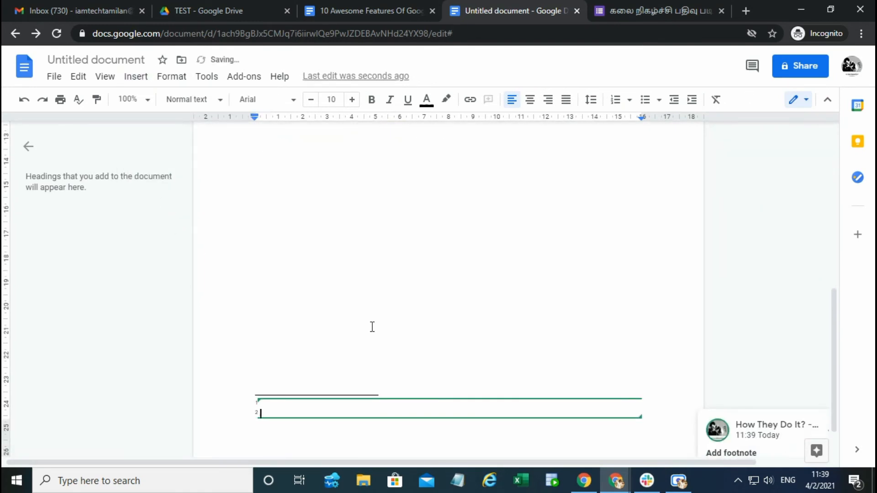
Step: Enter "Horse : horse is an animal" as the second footnote's text and check it at the page's foot
text(Hose)
key(BackSpace)
key(BackSpace)
key(BackSpace)
text(rse : horse is an animal)
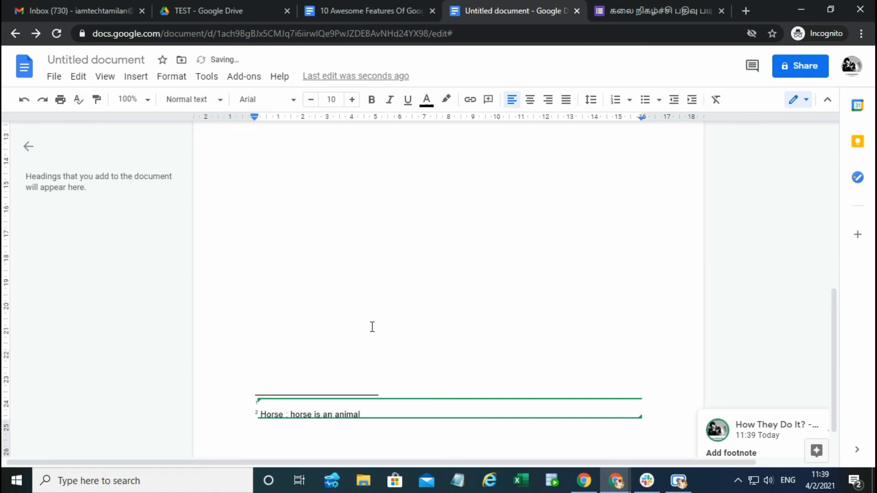
key(Escape)
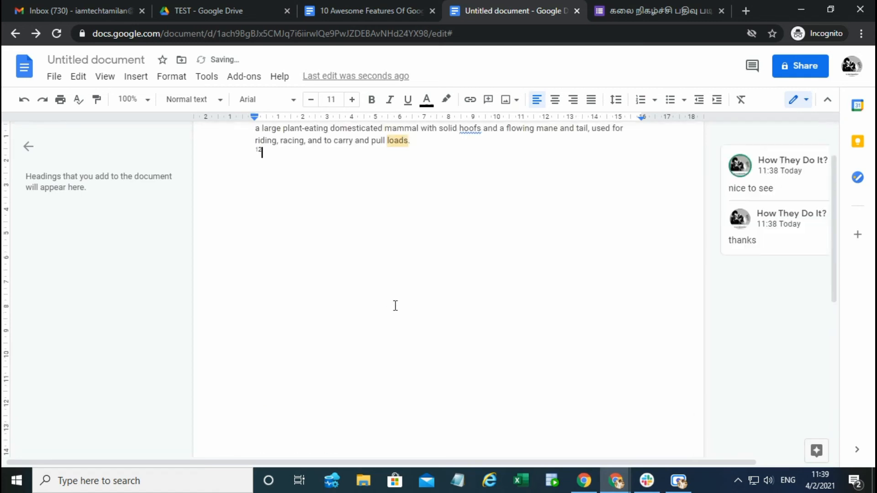
scroll(372, 385, down, 5)
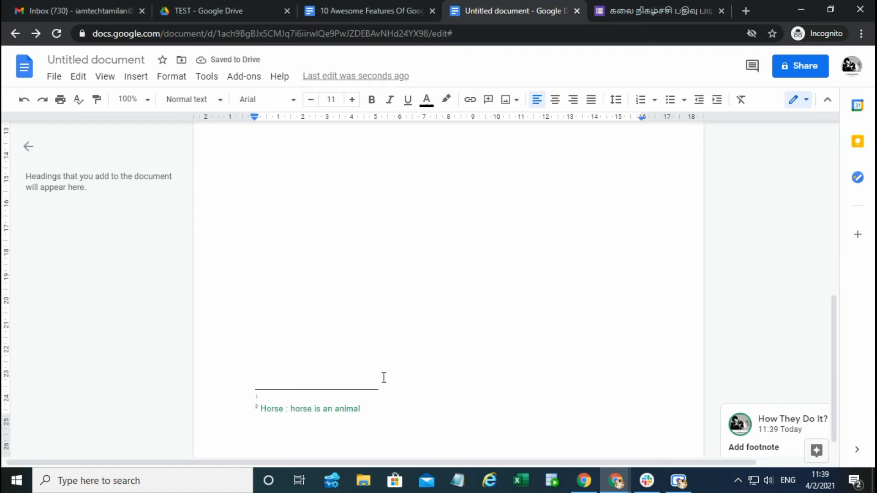
Step: Highlight "Revision History" in the 10 Awesome Features Of Google Doc list
click(360, 10)
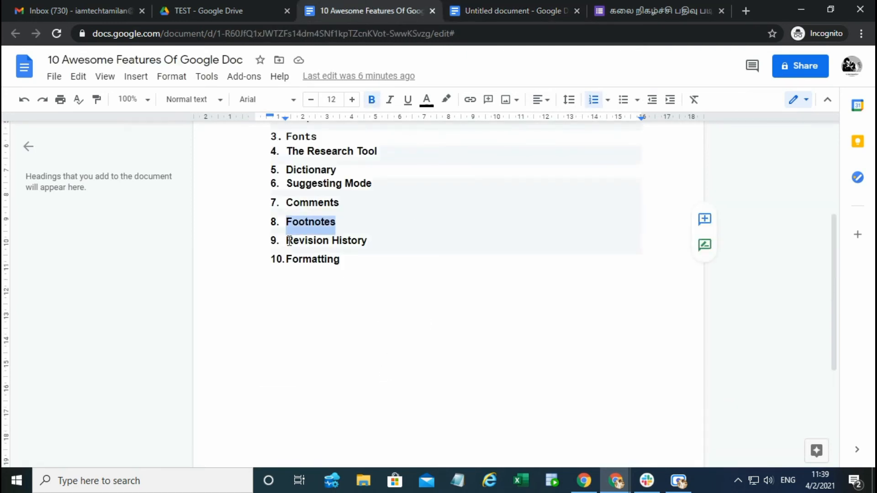
drag(287, 240, 378, 239)
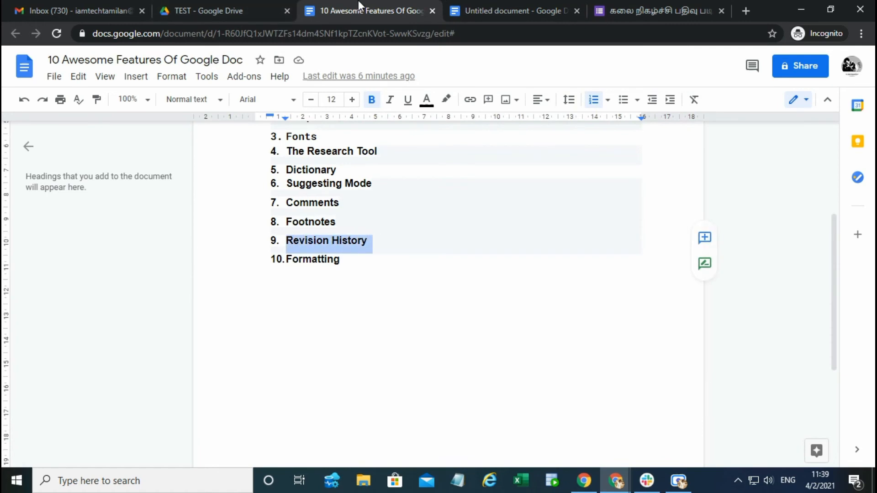
Step: Delete the comment thread attached to the word "loads" in the untitled document
click(500, 12)
scroll(385, 253, up, 5)
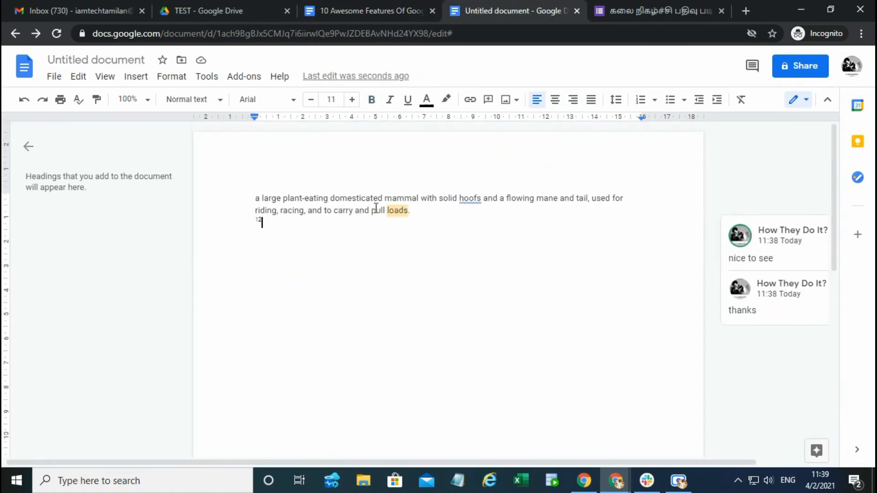
click(384, 198)
drag(709, 463, 770, 462)
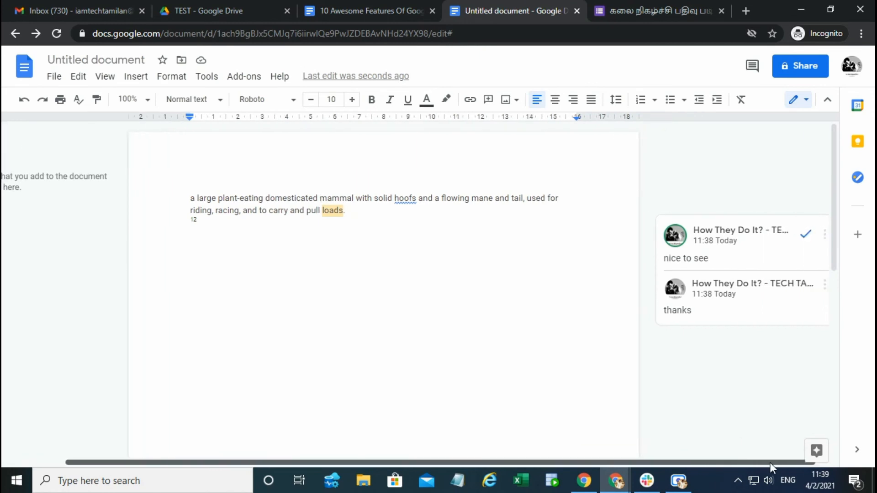
click(824, 234)
click(751, 276)
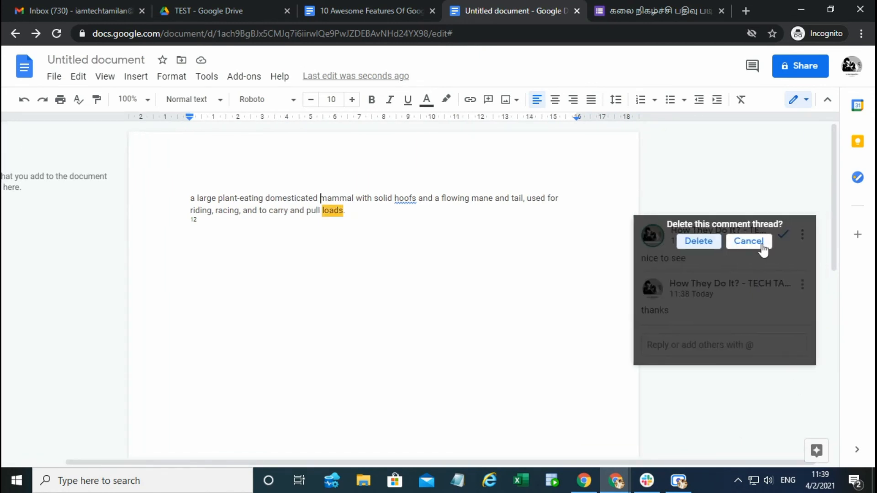
click(762, 246)
click(803, 234)
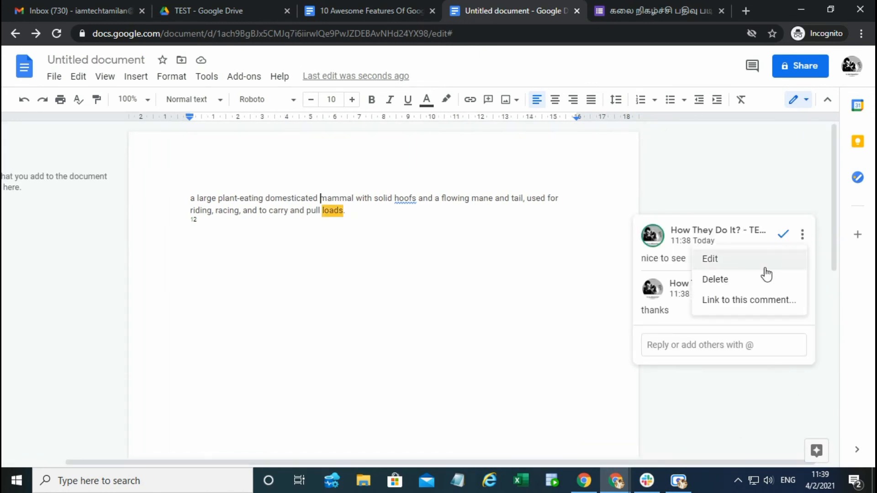
click(710, 278)
click(698, 242)
click(384, 199)
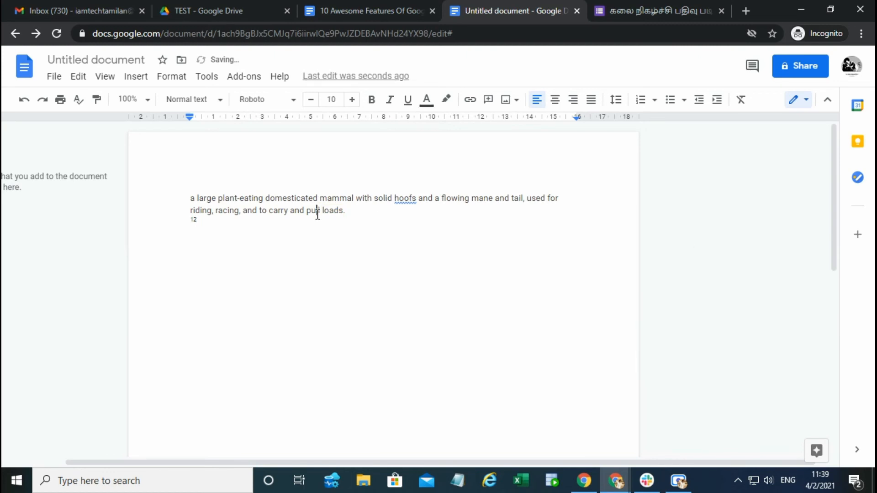
double_click(333, 209)
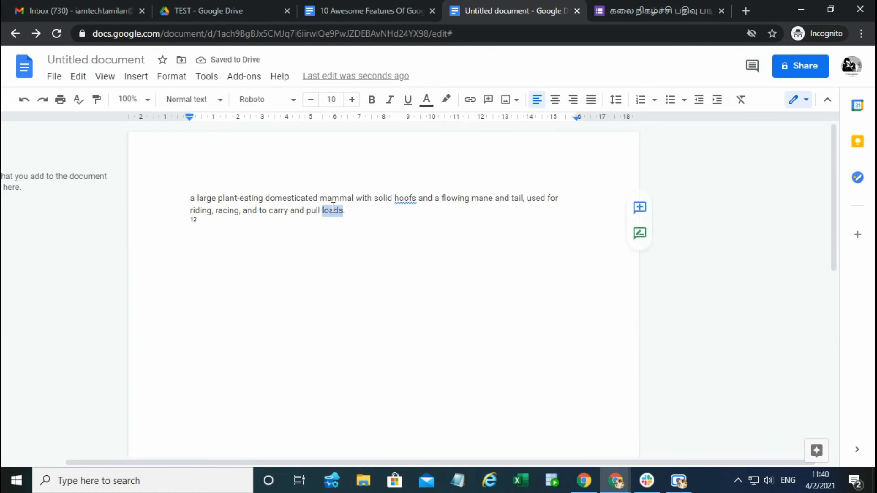
click(437, 222)
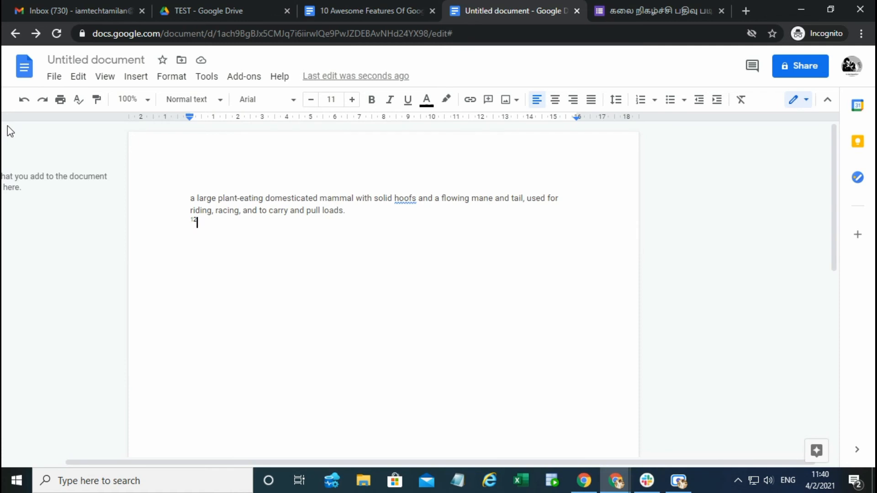
click(352, 197)
Step: View the untitled document's version history, compare the 2 April, 10:48 version with the current one, and return to the document
click(54, 77)
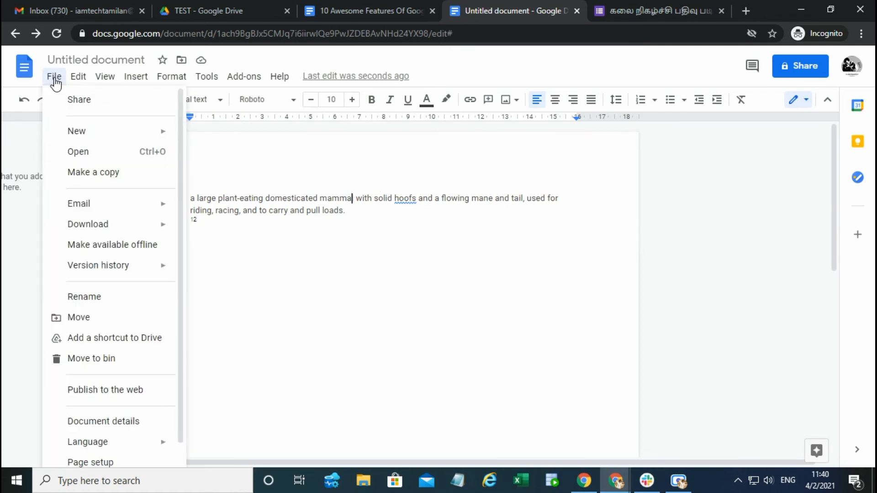
mouse_move(101, 273)
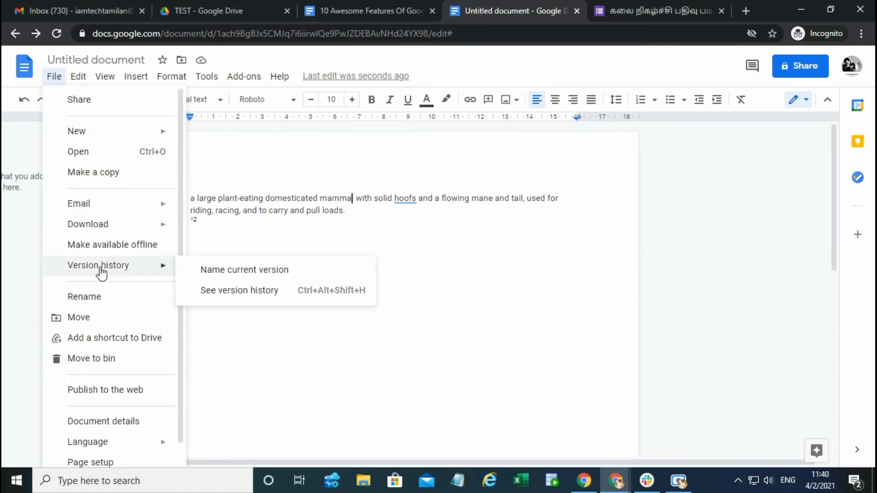
click(228, 289)
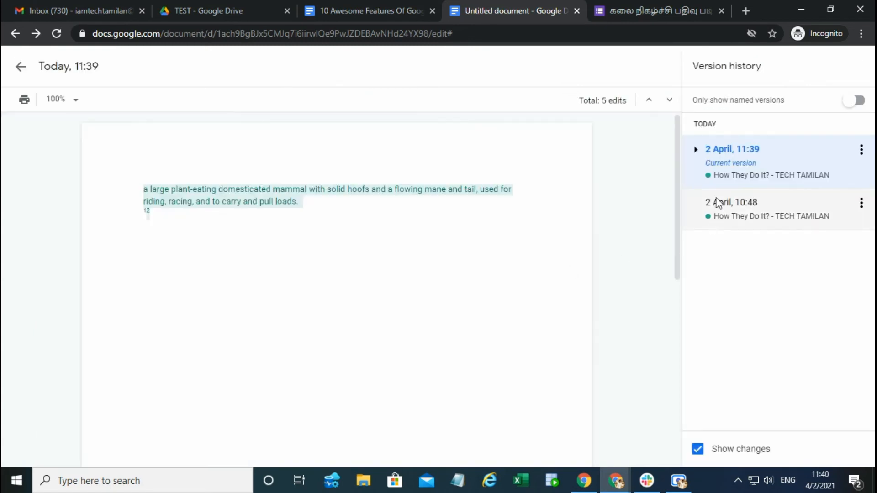
click(729, 213)
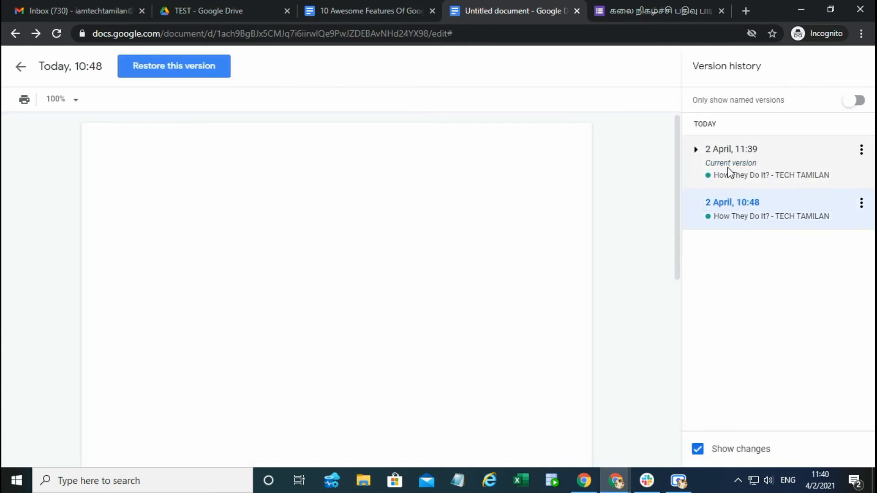
click(727, 172)
click(729, 201)
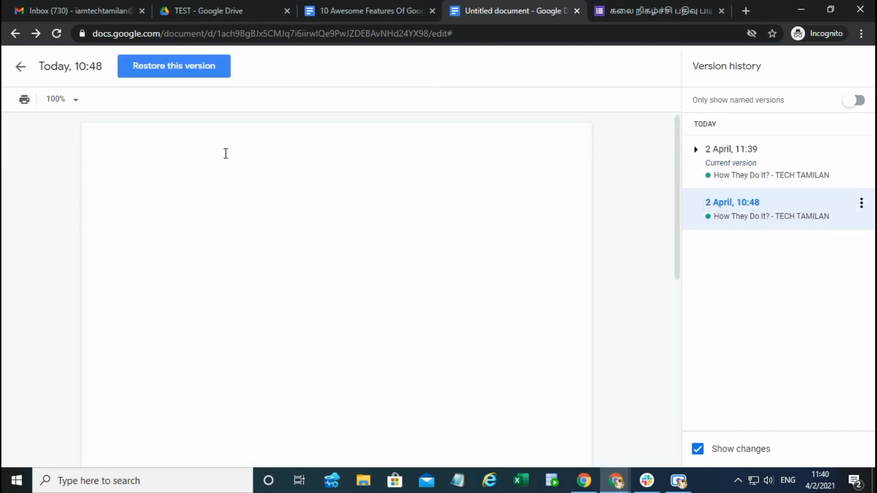
click(18, 69)
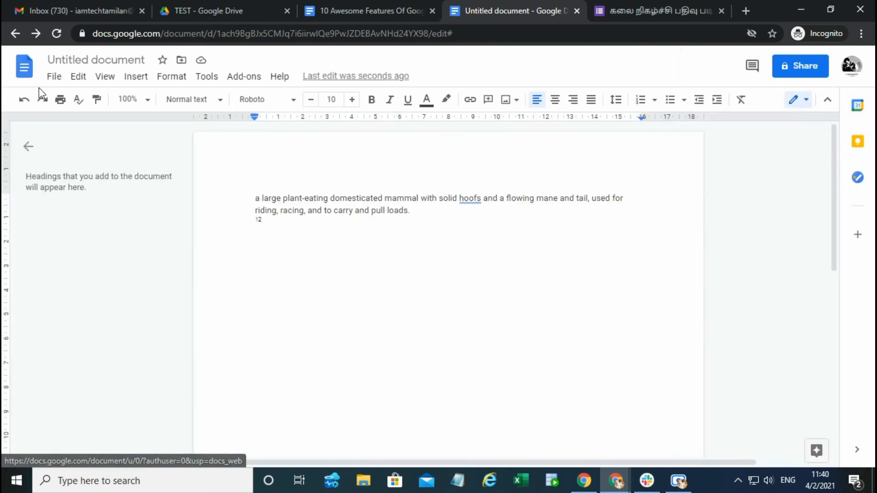
Step: Open the dialog for naming the current version, dismiss it without saving, and look at the version history options again
click(54, 78)
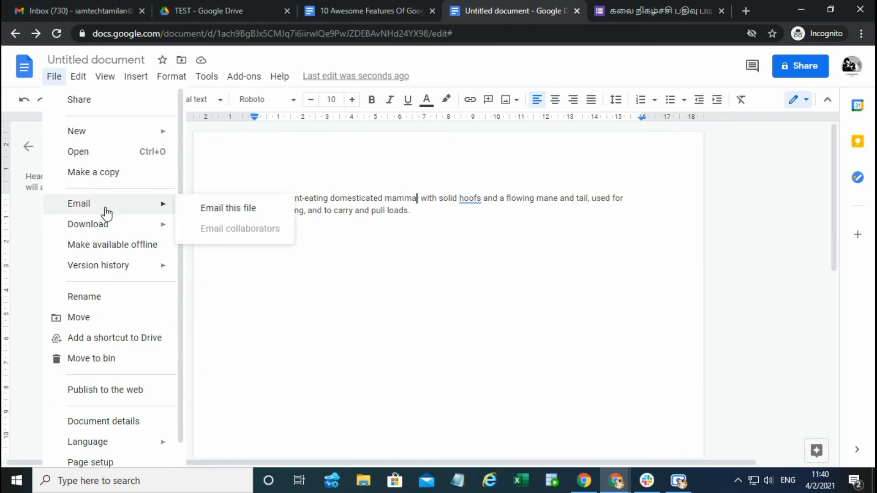
mouse_move(126, 265)
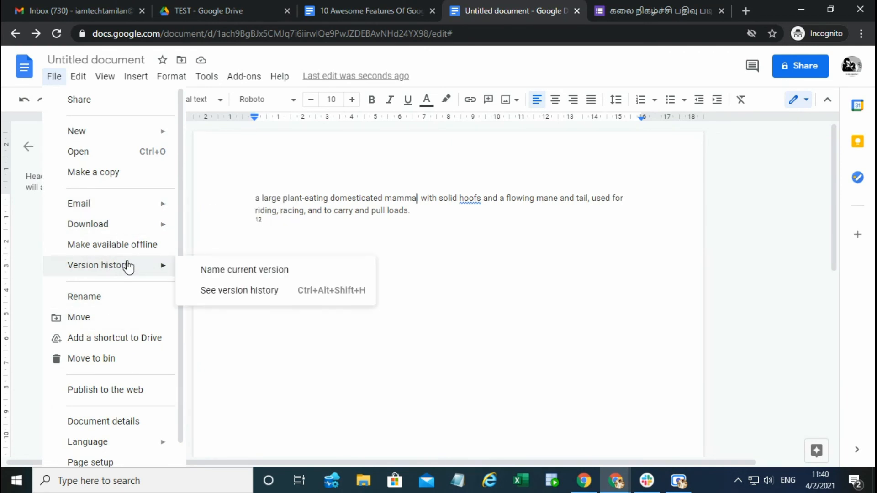
click(215, 271)
click(452, 300)
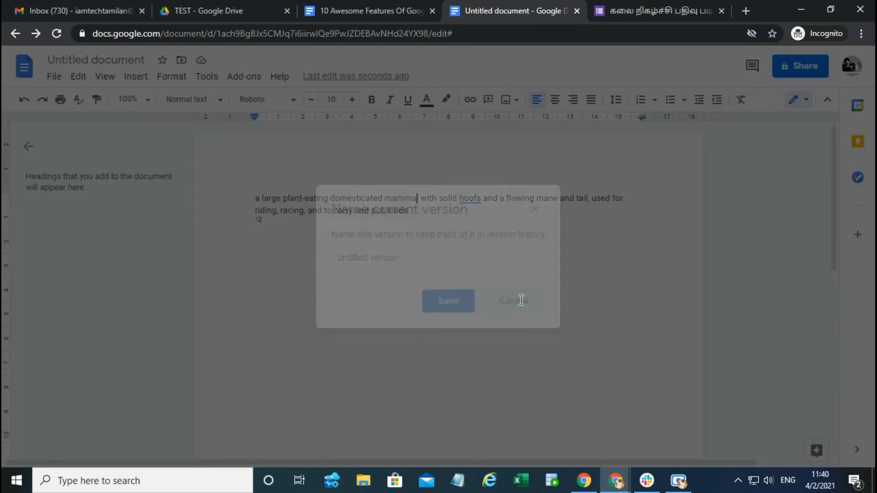
click(57, 87)
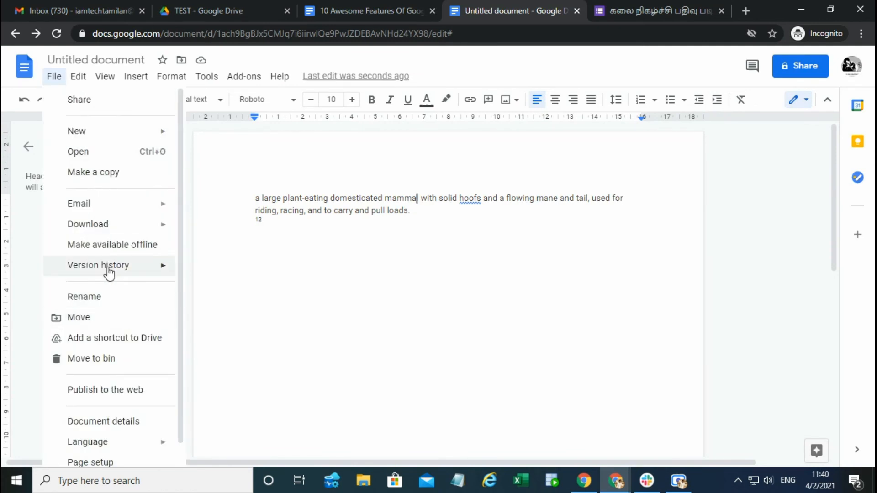
mouse_move(108, 267)
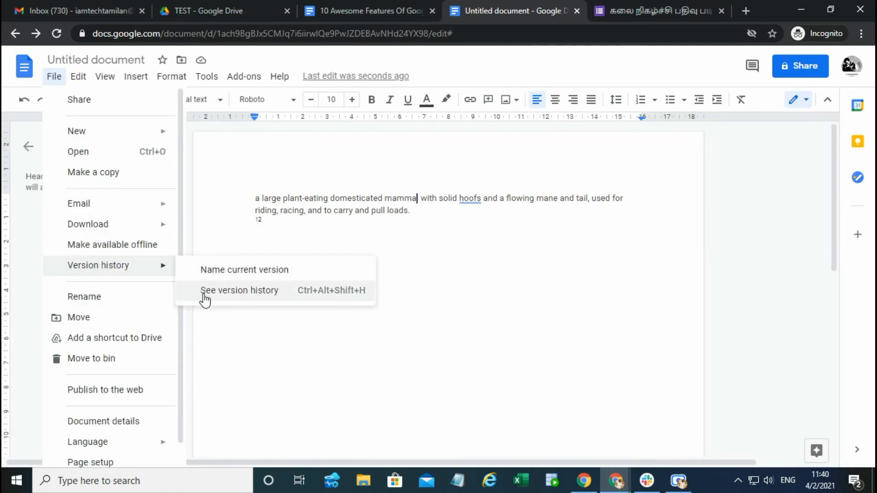
click(478, 222)
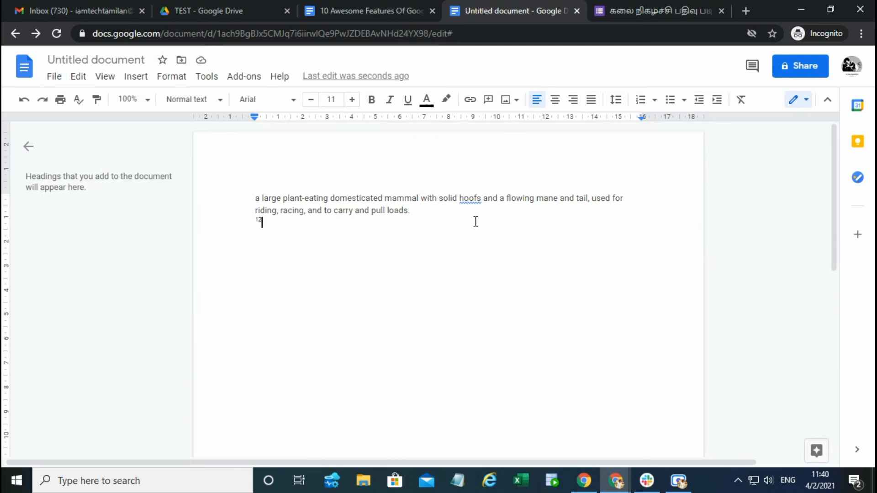
Step: Highlight "Formatting" in the 10 Awesome Features Of Google Doc list
click(373, 9)
double_click(303, 260)
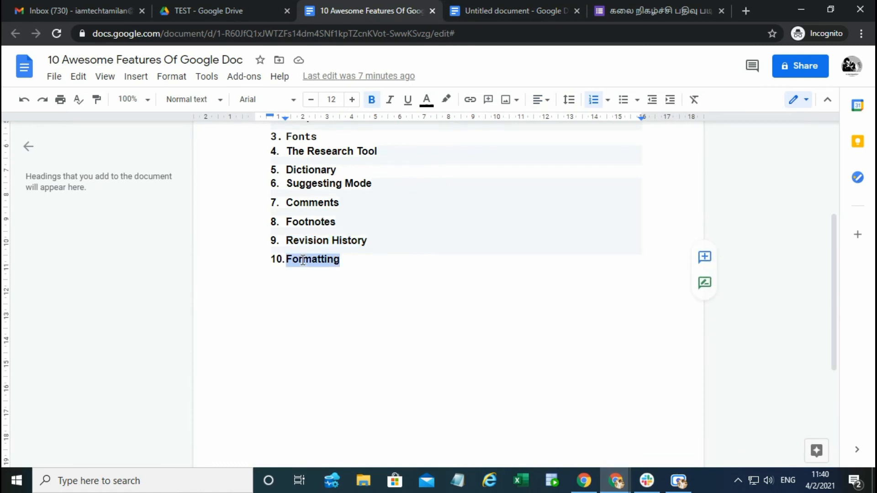
Step: Select the sentence about the horse in the untitled document and look through the available formatting options
click(505, 1)
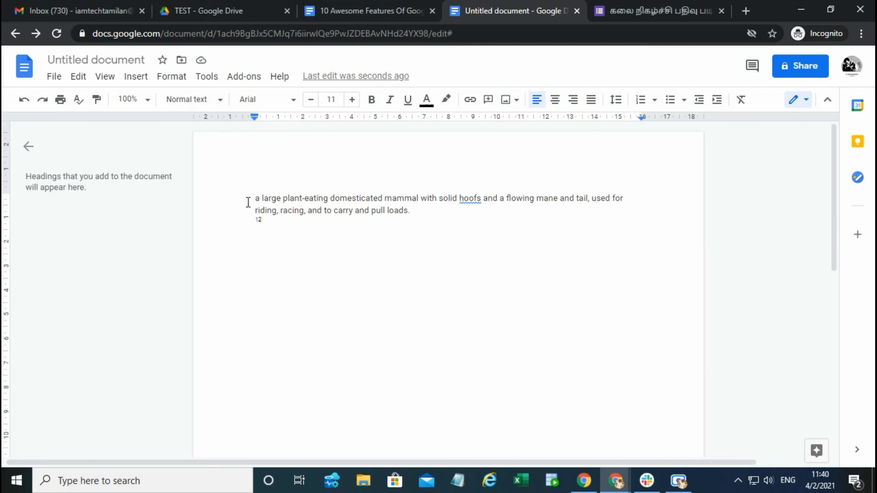
drag(255, 198, 415, 210)
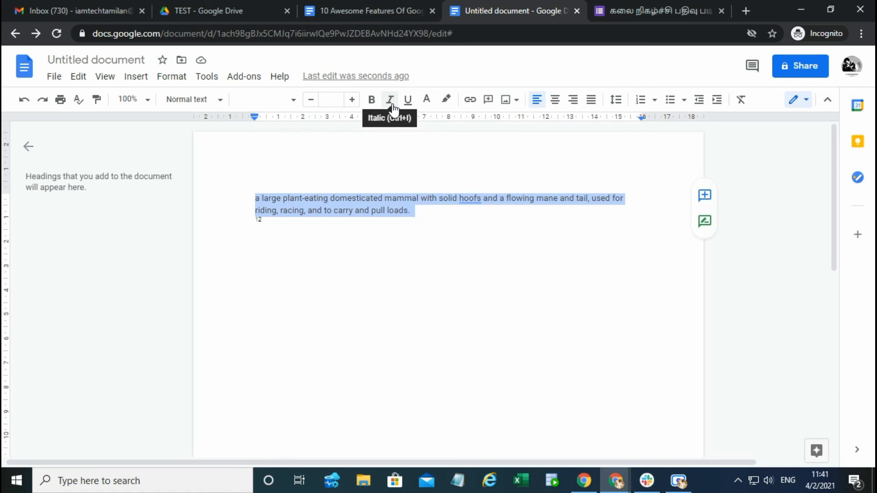
click(172, 79)
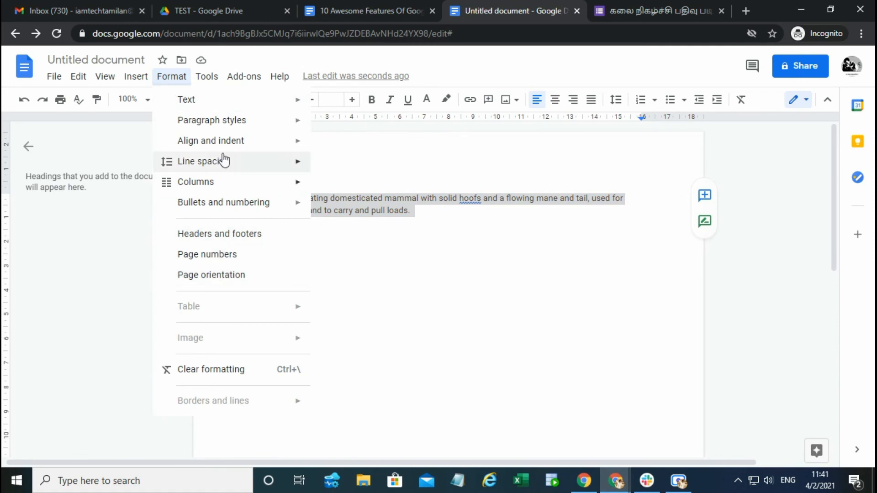
click(595, 243)
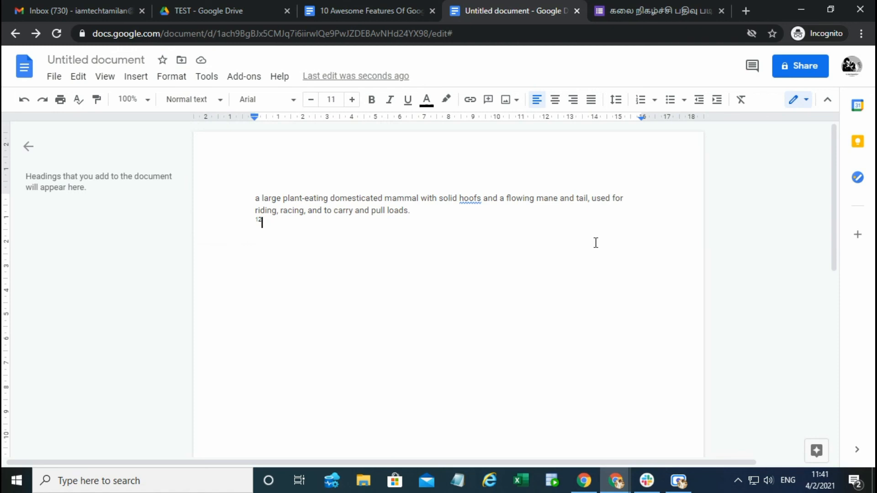
Step: Revisit the ten-feature list, switch to the TEST folder in Google Drive, and show the file types available for creation
click(335, 6)
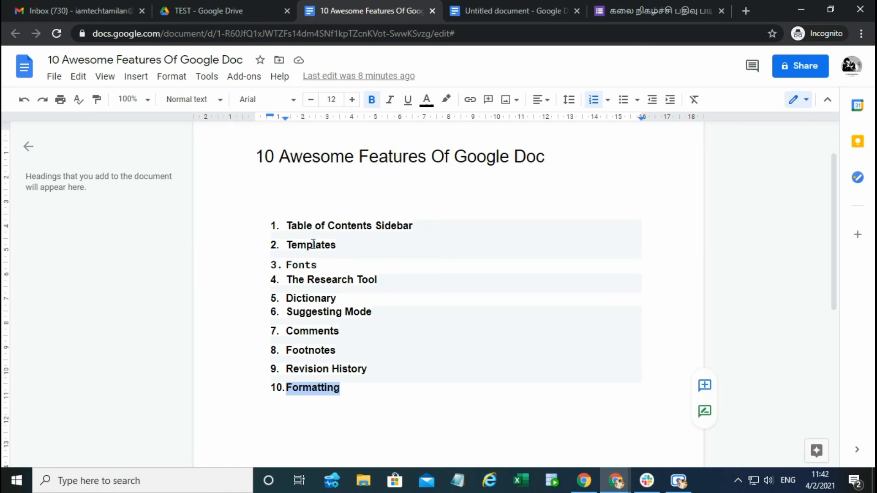
click(179, 8)
click(59, 121)
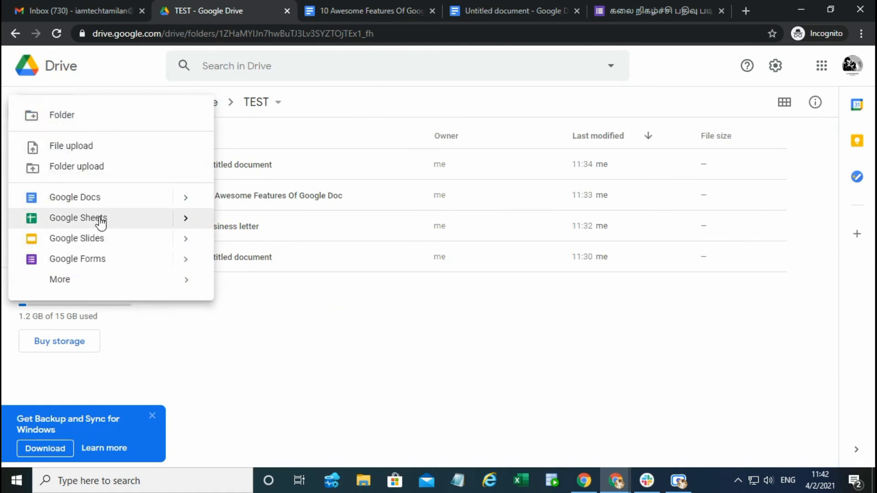